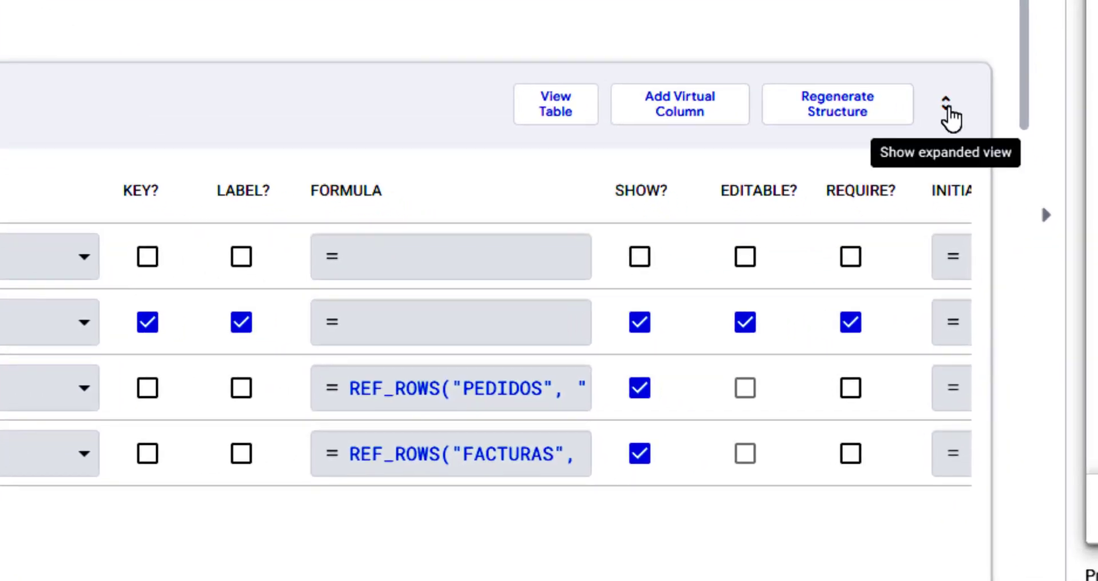
Expand the column settings to show expression options, then scroll to FACTURAS and its SUM(SELECT(PEDIDOS…)) IMPORTE formula.
{"action": "left_click", "coordinate": [945, 103]}
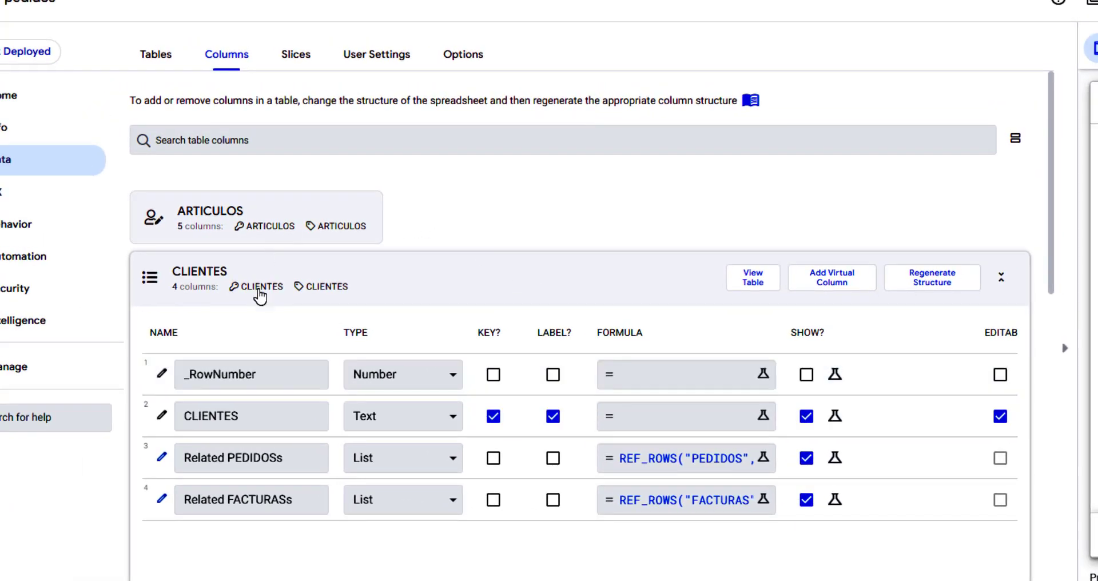
{"action": "scroll", "coordinate": [342, 314], "scroll_direction": "down", "scroll_amount": 6}
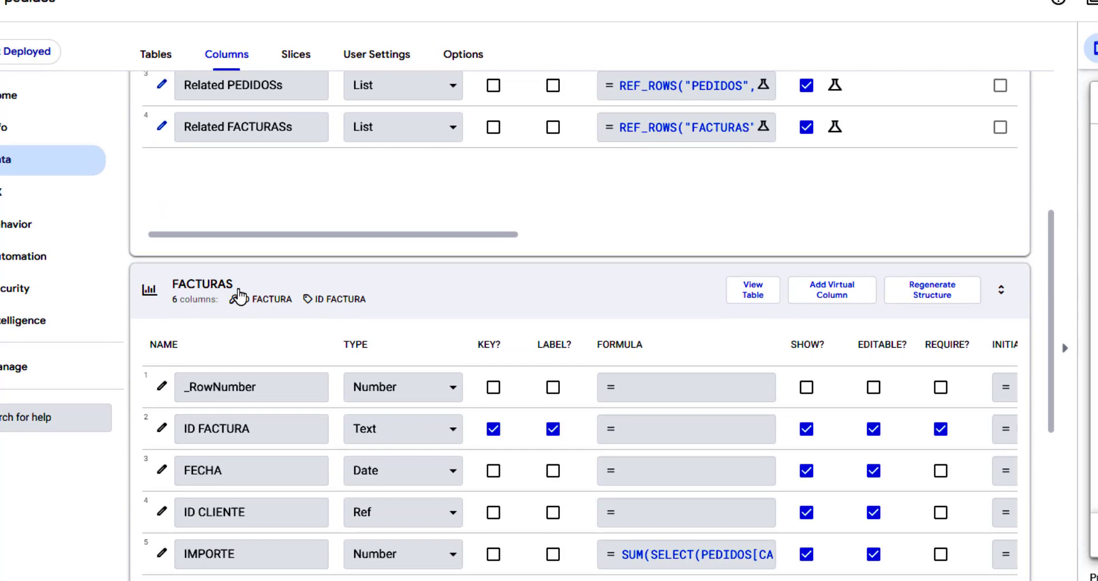
Scroll through the PEDIDOS column grid, from _RowNumber and FECHA to the CANTIDAD and ARTICULO columns.
{"action": "scroll", "coordinate": [245, 297], "scroll_direction": "down", "scroll_amount": 8}
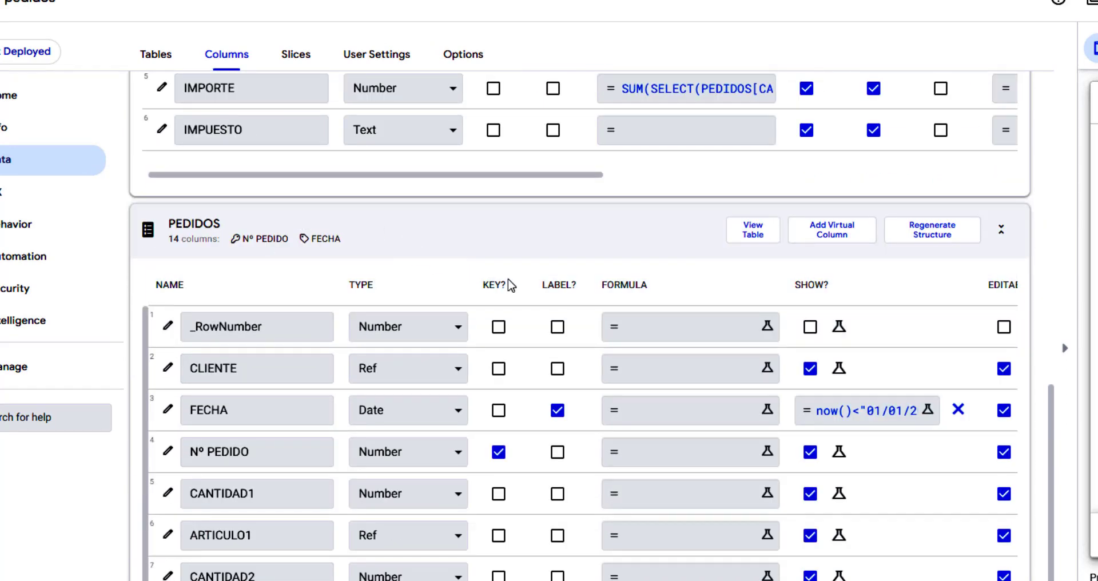
{"action": "scroll", "coordinate": [579, 313], "scroll_direction": "down", "scroll_amount": 2}
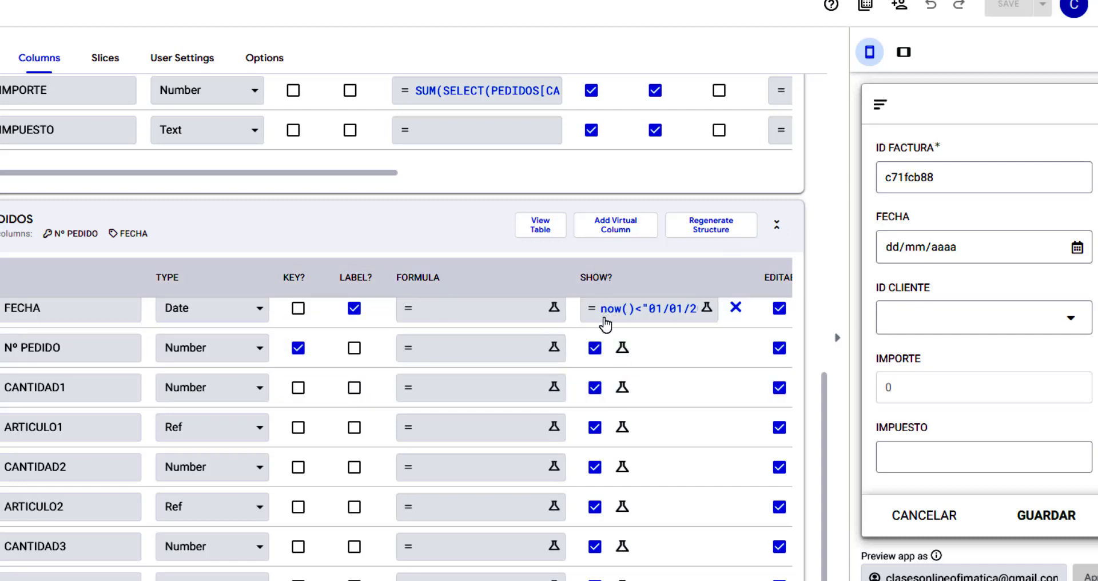
{"action": "scroll", "coordinate": [821, 563], "scroll_direction": "down", "scroll_amount": 4}
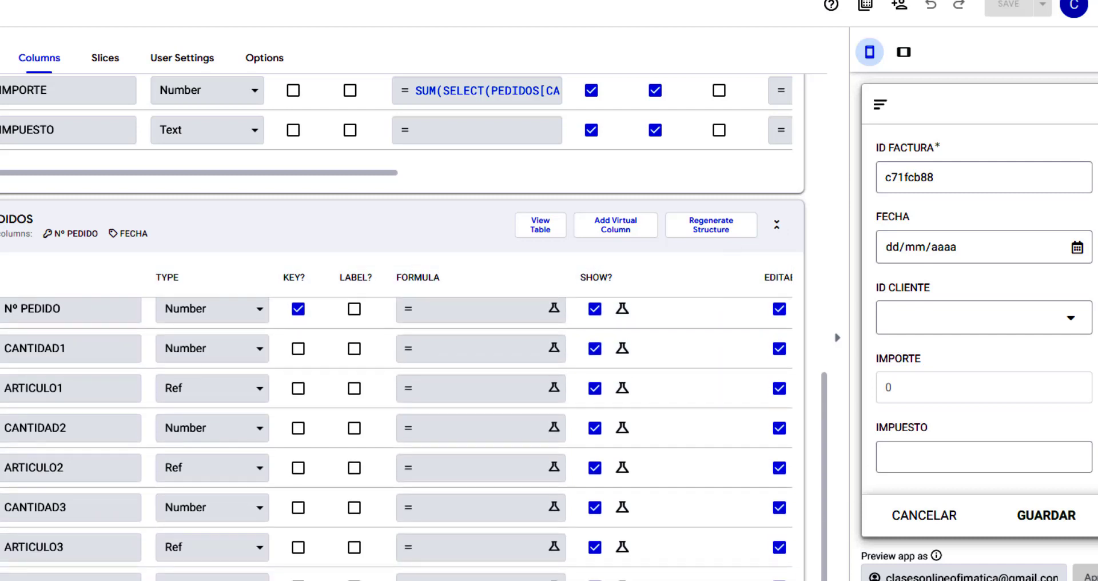
{"action": "scroll", "coordinate": [400, 343], "scroll_direction": "down", "scroll_amount": 2}
{"action": "scroll", "coordinate": [400, 343], "scroll_direction": "right", "scroll_amount": 3}
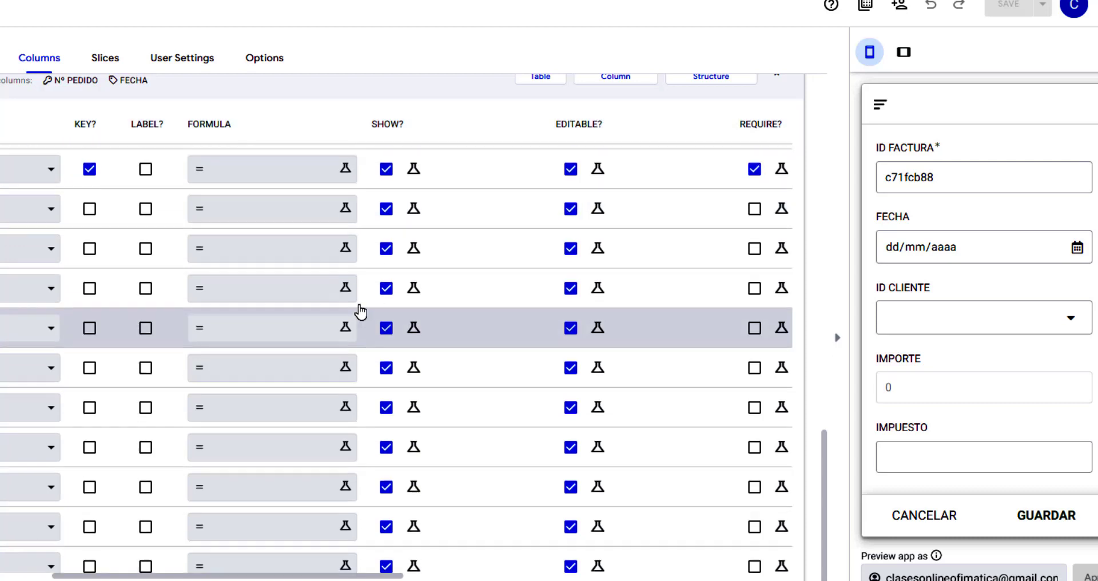
{"action": "scroll", "coordinate": [365, 332], "scroll_direction": "up", "scroll_amount": 3}
{"action": "left_click_drag", "start_coordinate": [192, 575], "coordinate": [102, 575]}
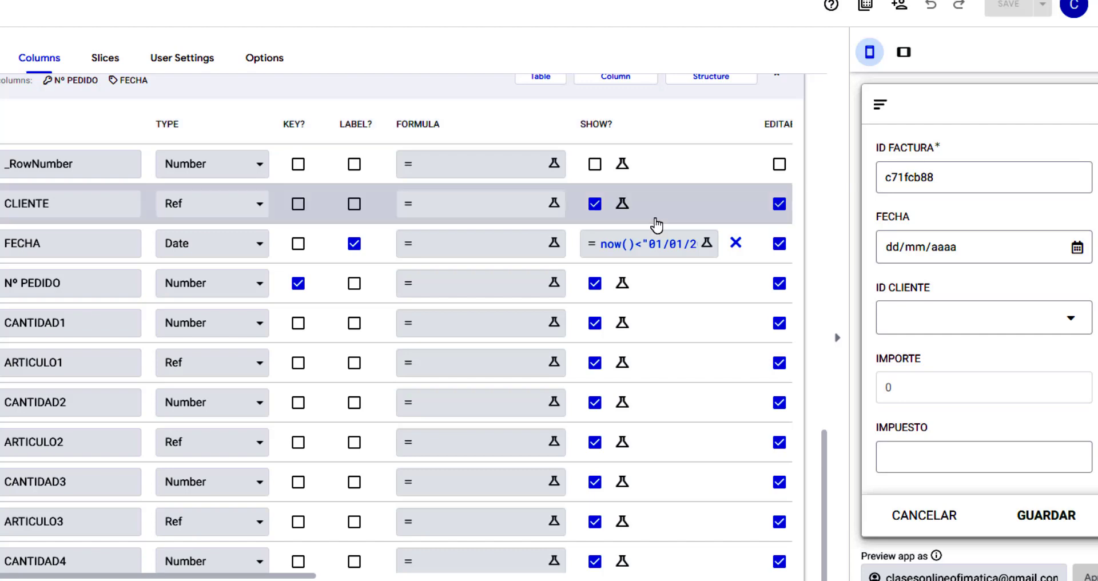
{"action": "left_click", "coordinate": [707, 243]}
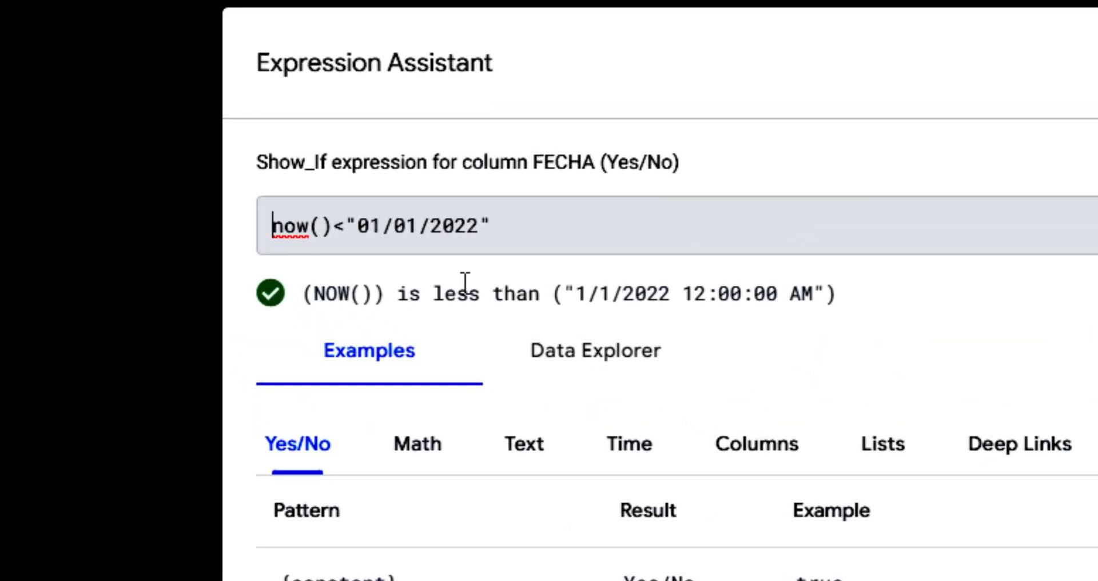
{"action": "left_click", "coordinate": [330, 225]}
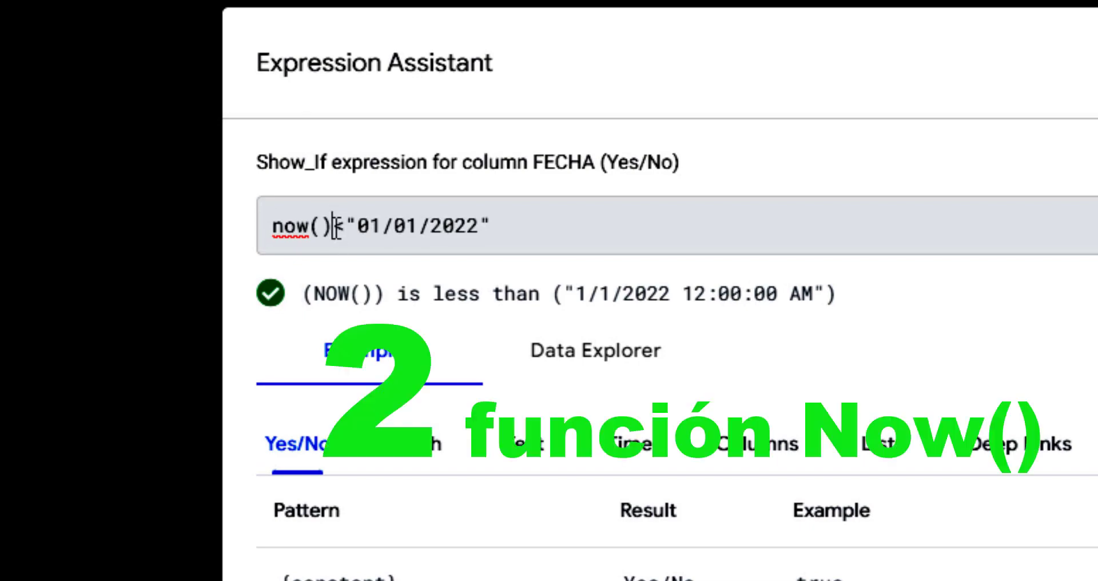
{"action": "left_click_drag", "start_coordinate": [337, 224], "coordinate": [262, 218]}
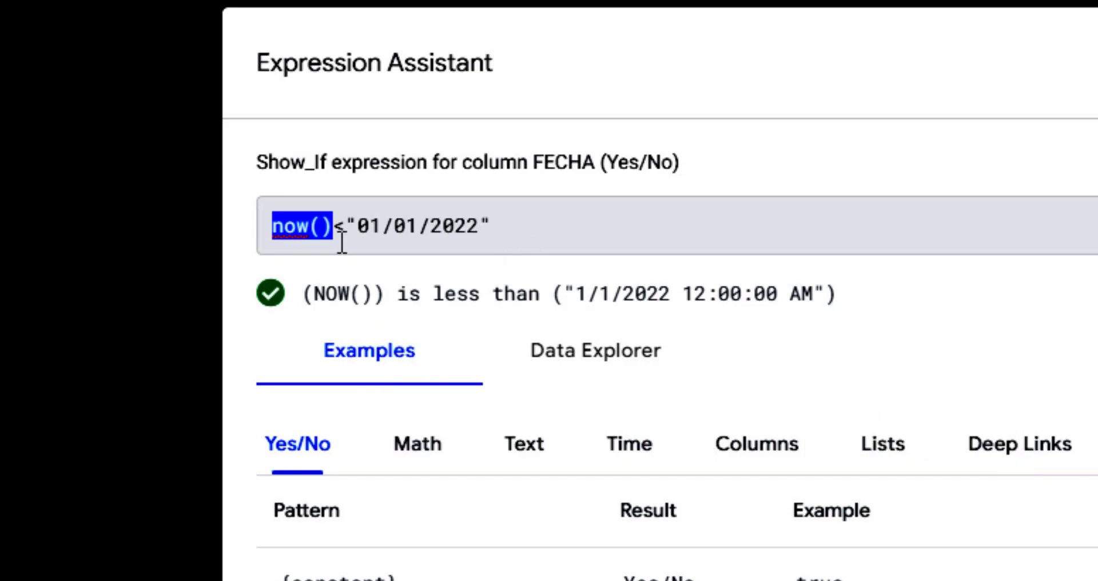
{"action": "left_click", "coordinate": [338, 230]}
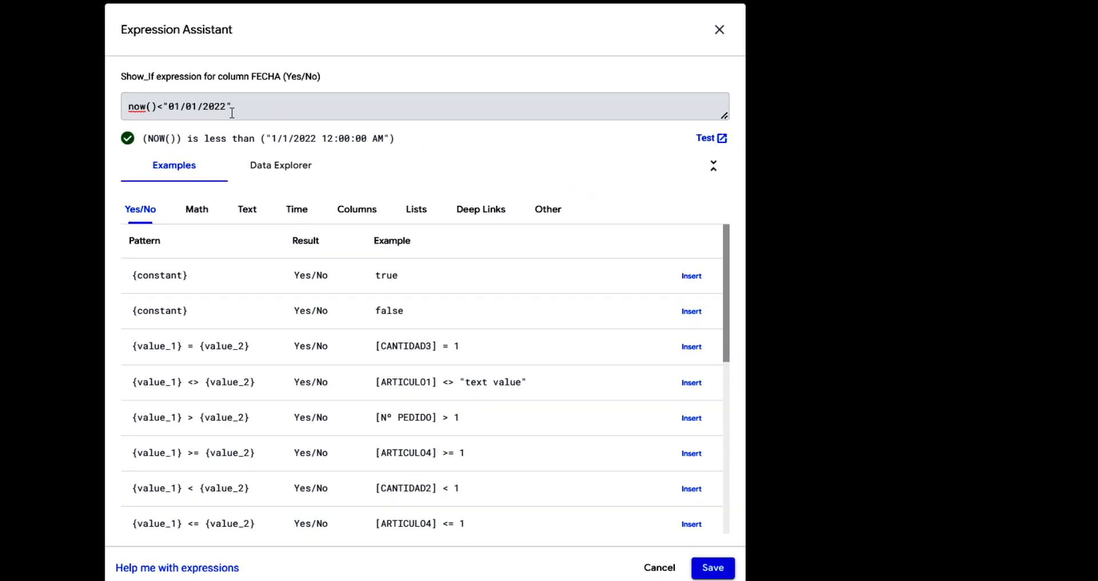
{"action": "left_click", "coordinate": [712, 567]}
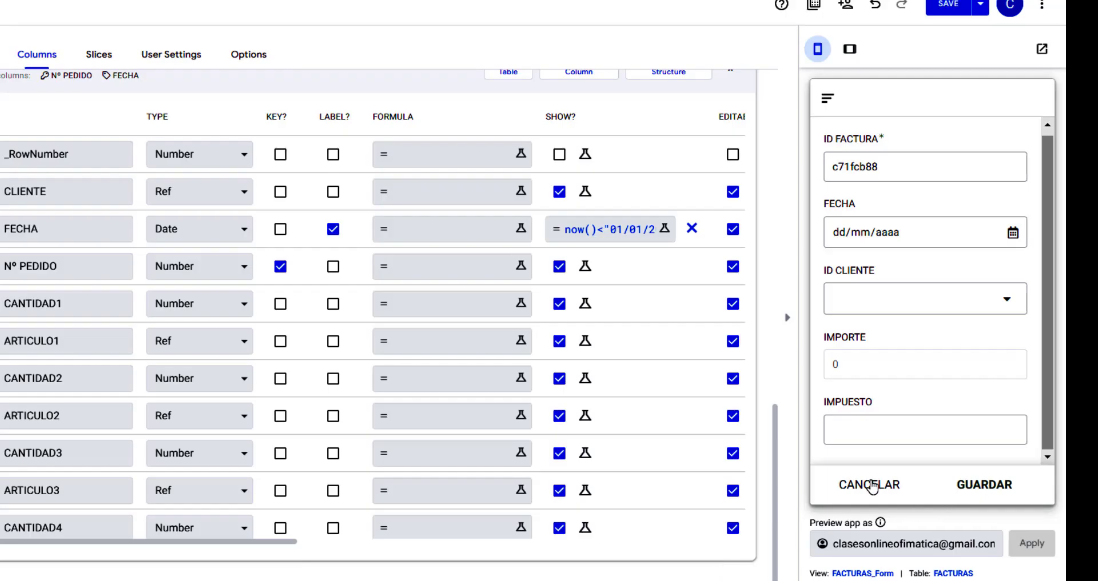
Cancel the preview's FACTURAS form and start a new PEDIDOS order, which shows no FECHA field.
{"action": "left_click", "coordinate": [872, 486]}
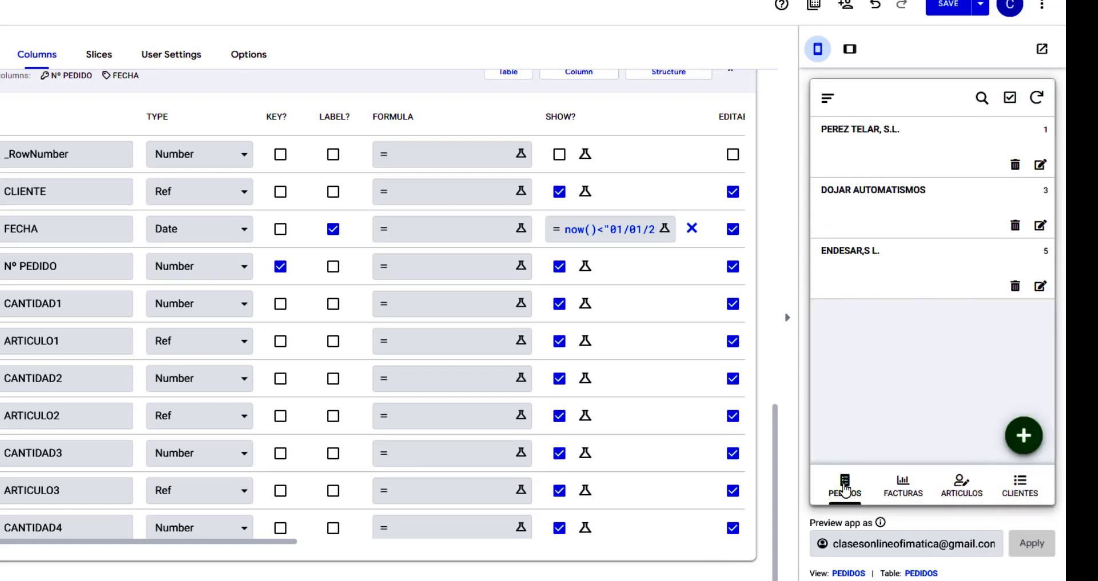
{"action": "left_click", "coordinate": [1023, 437]}
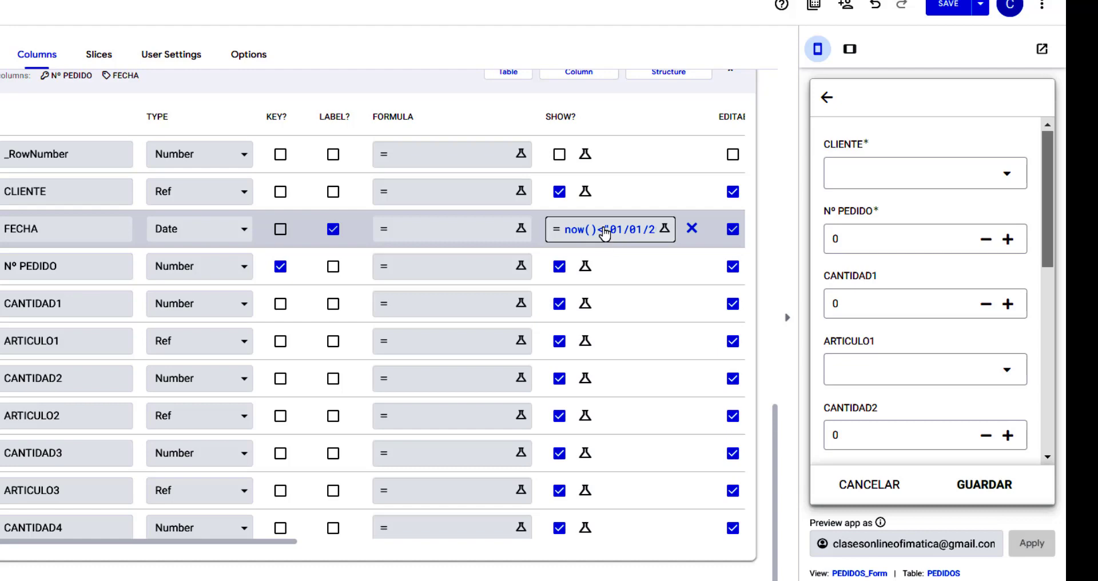
Change FECHA's Show_If to now()>"01/01/2022", save it, and reopen the expression to verify.
{"action": "left_click", "coordinate": [605, 233]}
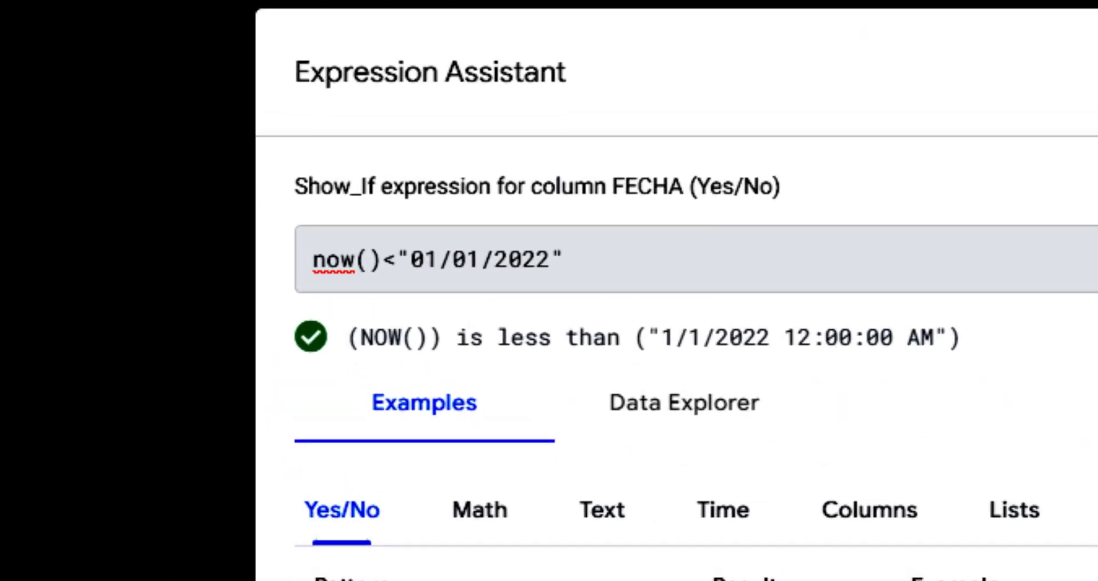
{"action": "key", "text": "BackSpace"}
{"action": "type", "text": ">"}
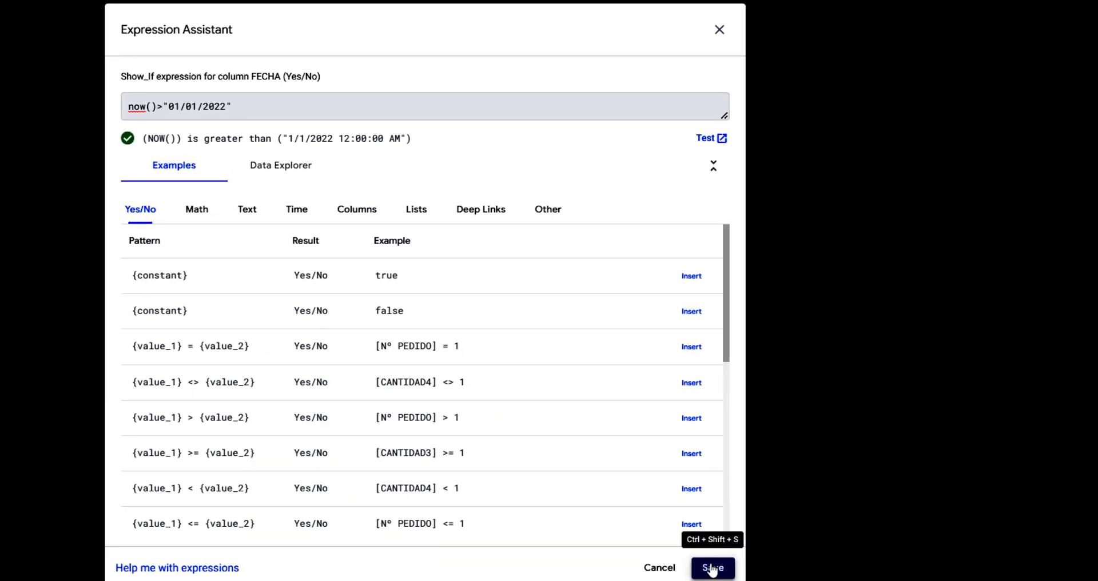
{"action": "left_click", "coordinate": [712, 568]}
{"action": "left_click", "coordinate": [947, 8]}
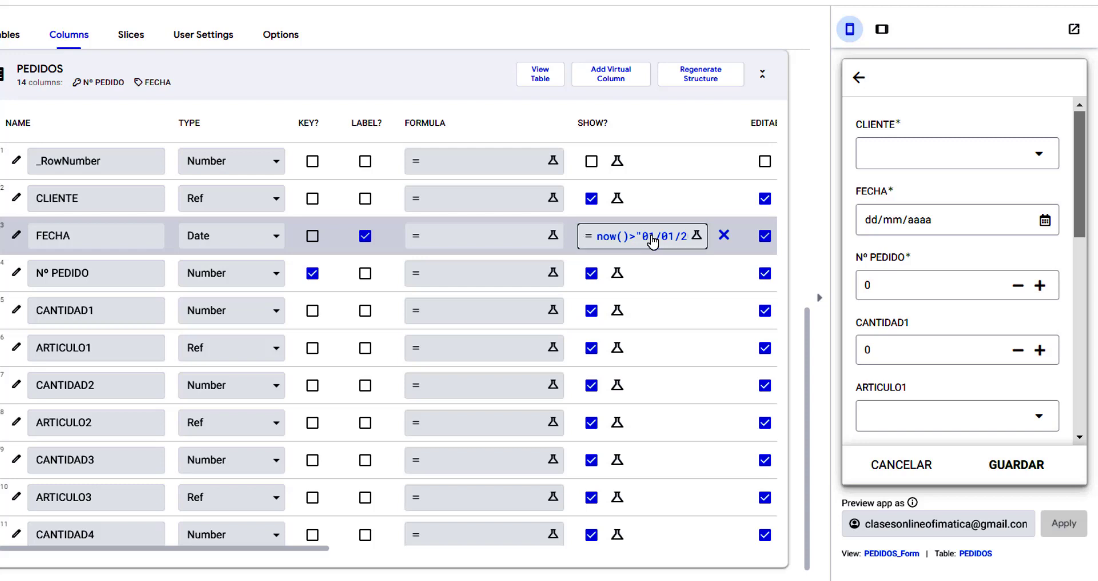
{"action": "left_click", "coordinate": [652, 242]}
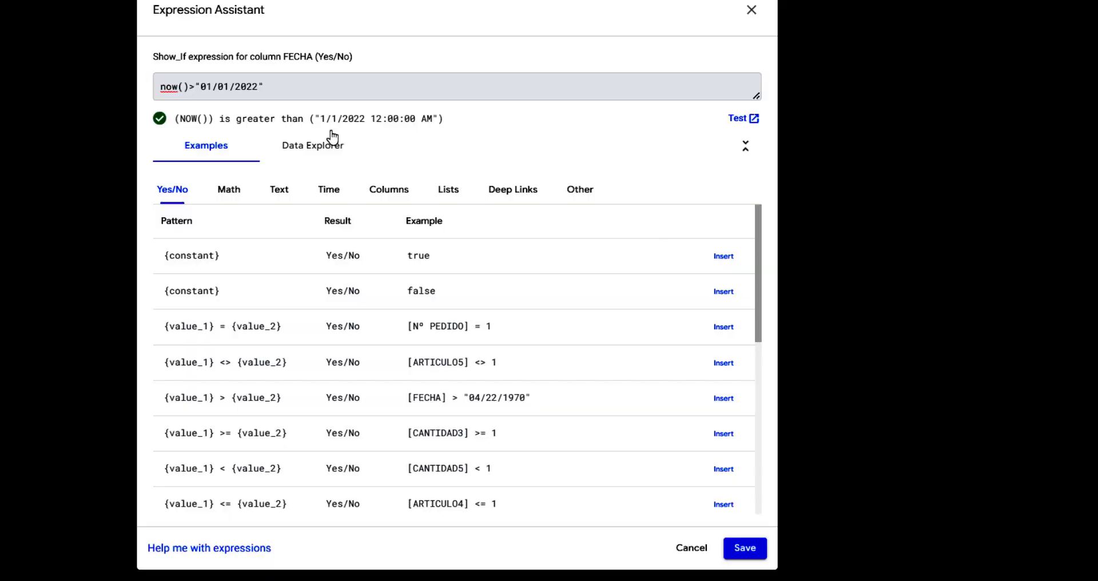
{"action": "left_click", "coordinate": [750, 10]}
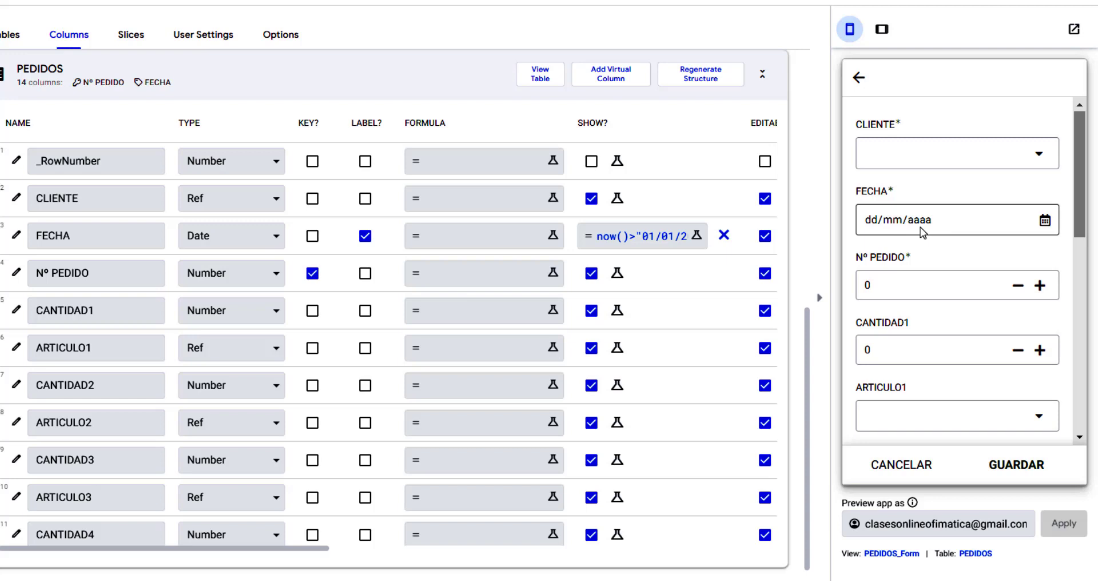
Replace FECHA's show condition with FALSE and save the app with Ctrl+S.
{"action": "left_click", "coordinate": [724, 235]}
{"action": "scroll", "coordinate": [81, 197], "scroll_direction": "down", "scroll_amount": 1}
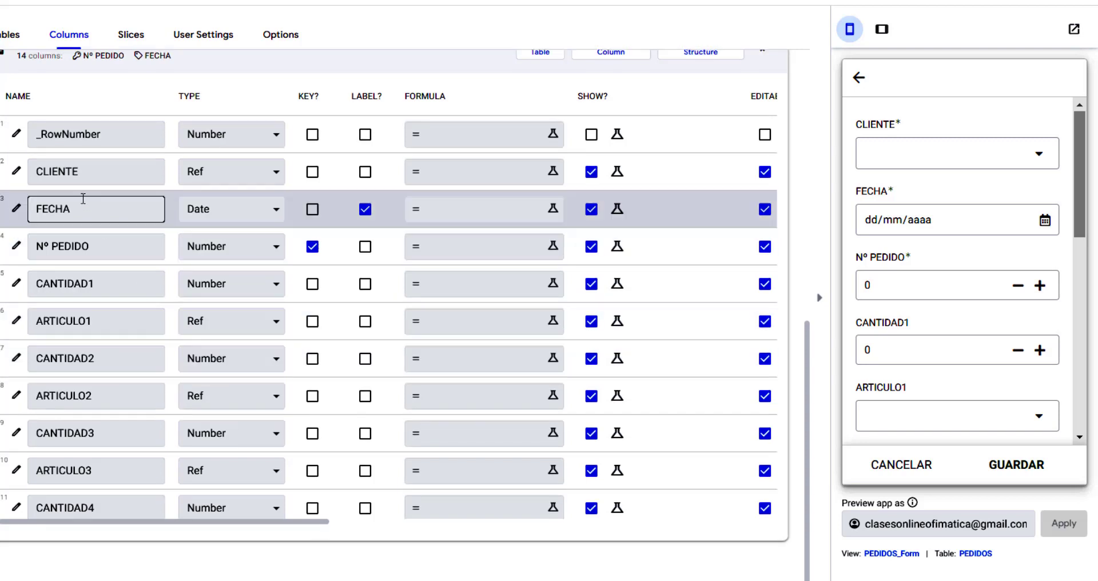
{"action": "left_click", "coordinate": [617, 210]}
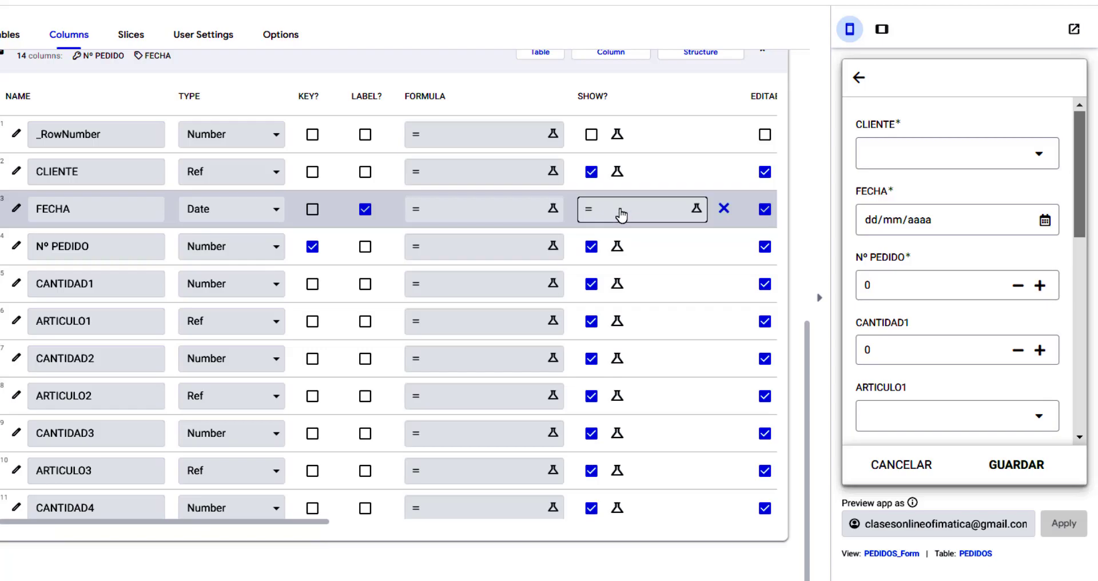
{"action": "type", "text": "FALS"}
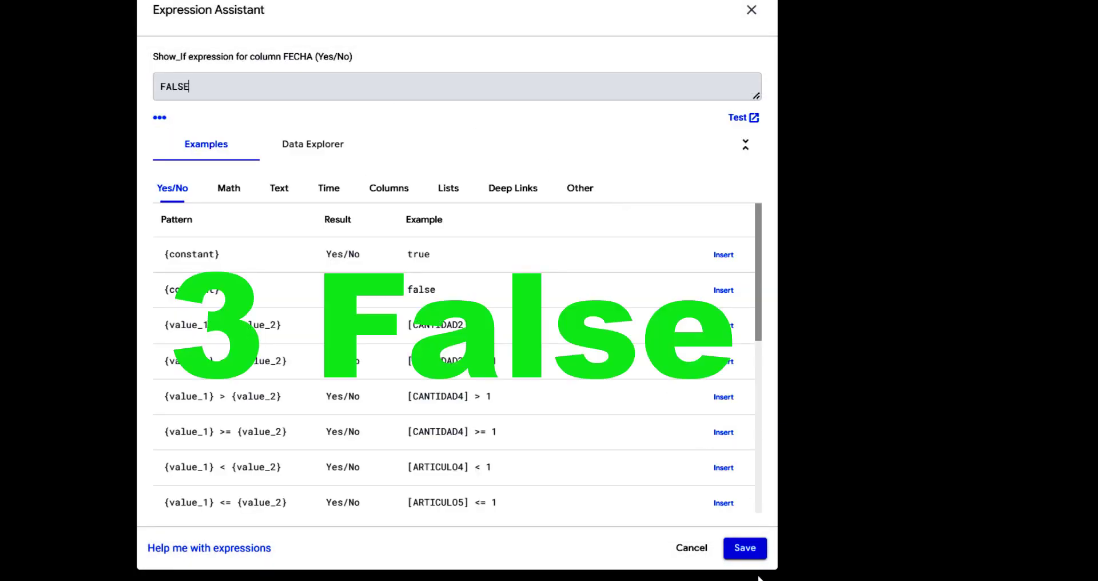
{"action": "type", "text": "E"}
{"action": "left_click", "coordinate": [745, 548]}
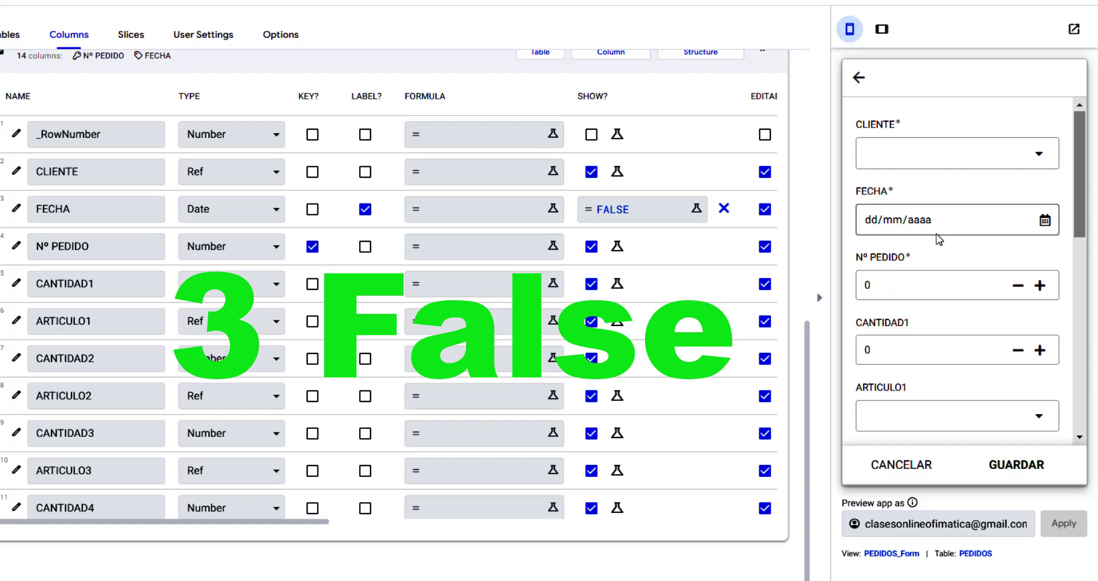
{"action": "key", "text": "ctrl+s"}
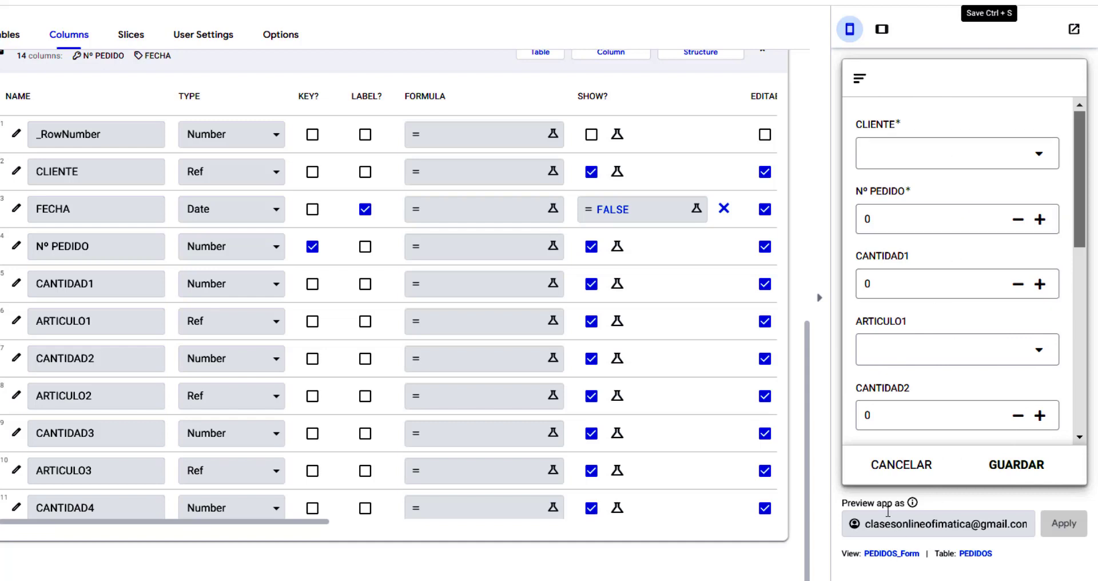
Reopen a new PEDIDOS order in the preview, clear FECHA's FALSE condition and untick its SHOW? box.
{"action": "left_click", "coordinate": [897, 467]}
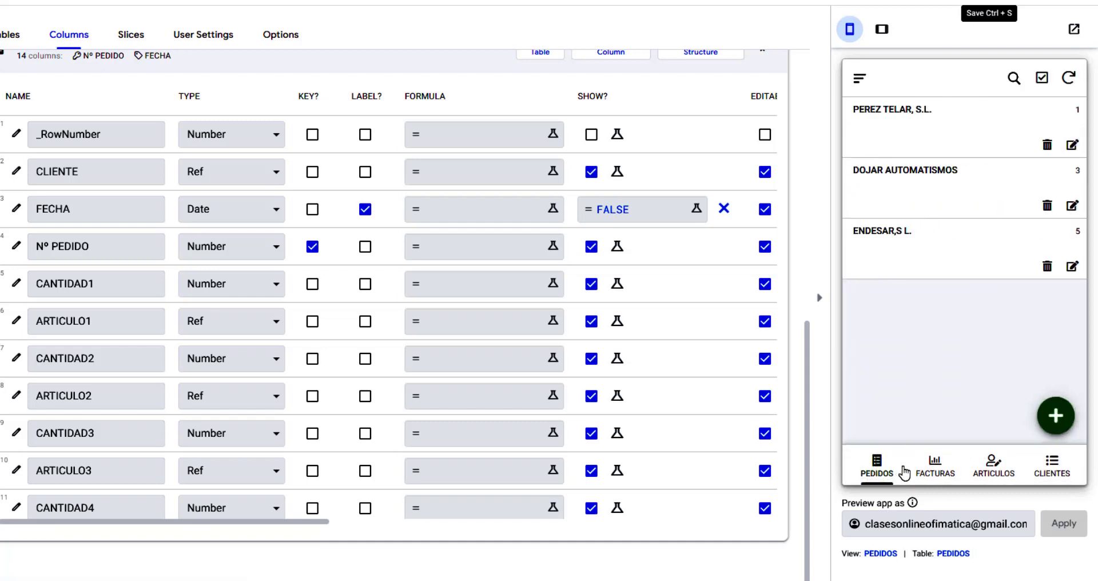
{"action": "left_click", "coordinate": [1058, 416]}
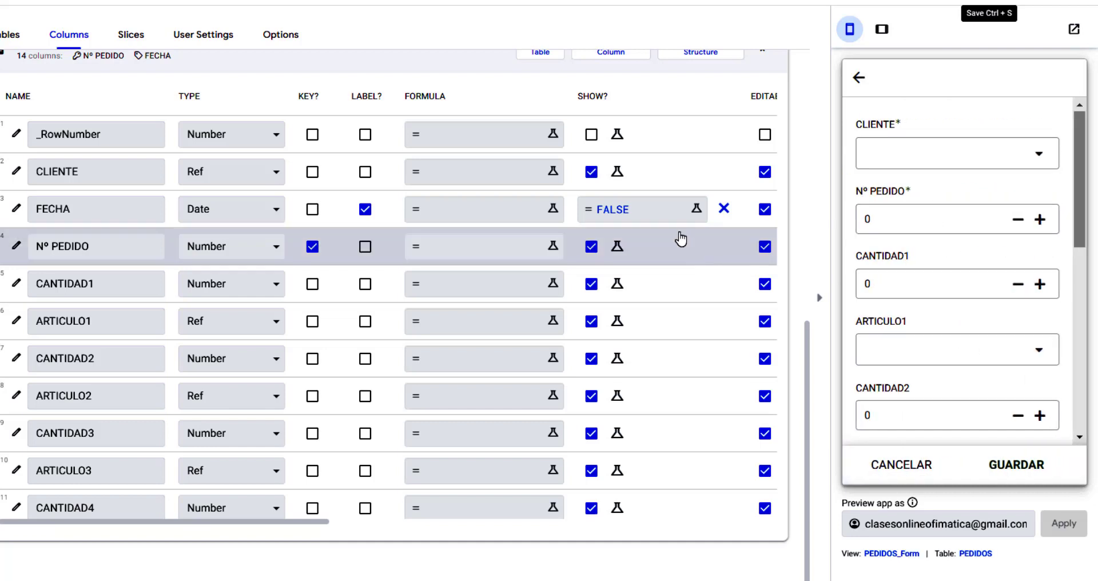
{"action": "left_click", "coordinate": [658, 216]}
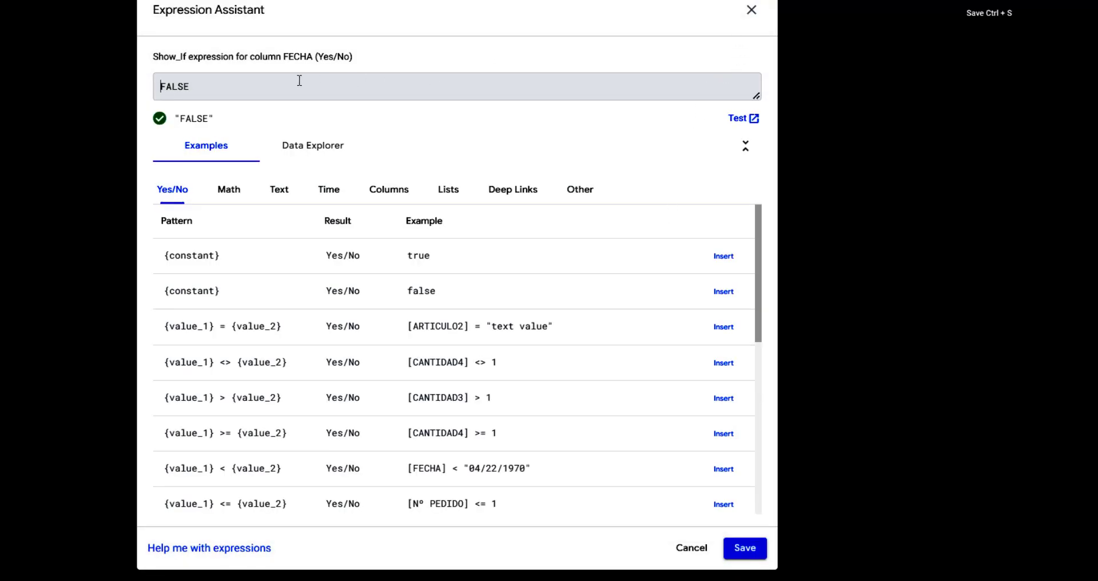
{"action": "key", "text": "BackSpace"}
{"action": "left_click", "coordinate": [750, 9]}
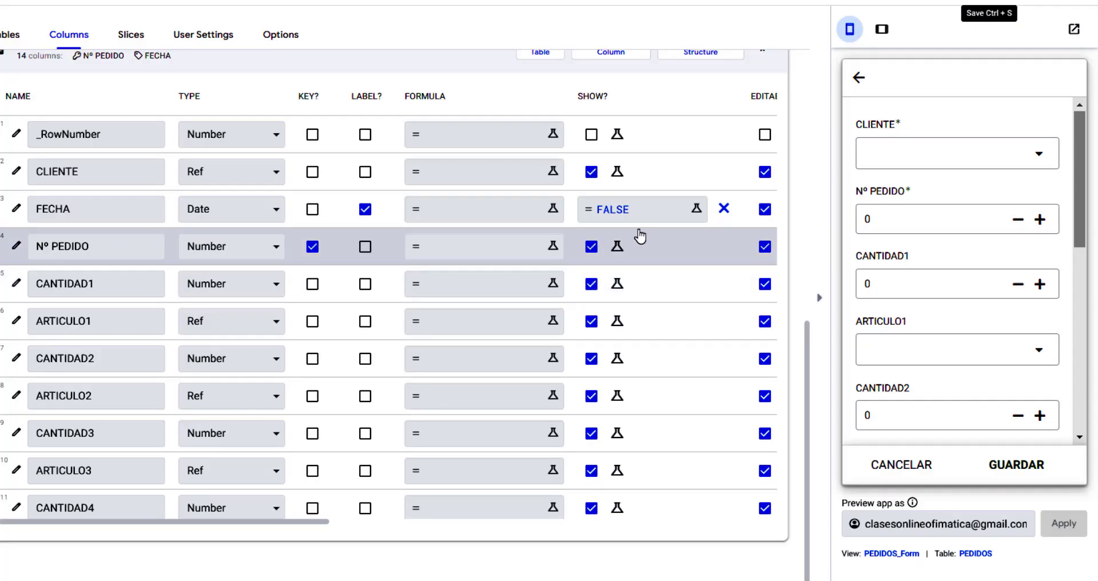
{"action": "left_click", "coordinate": [724, 208]}
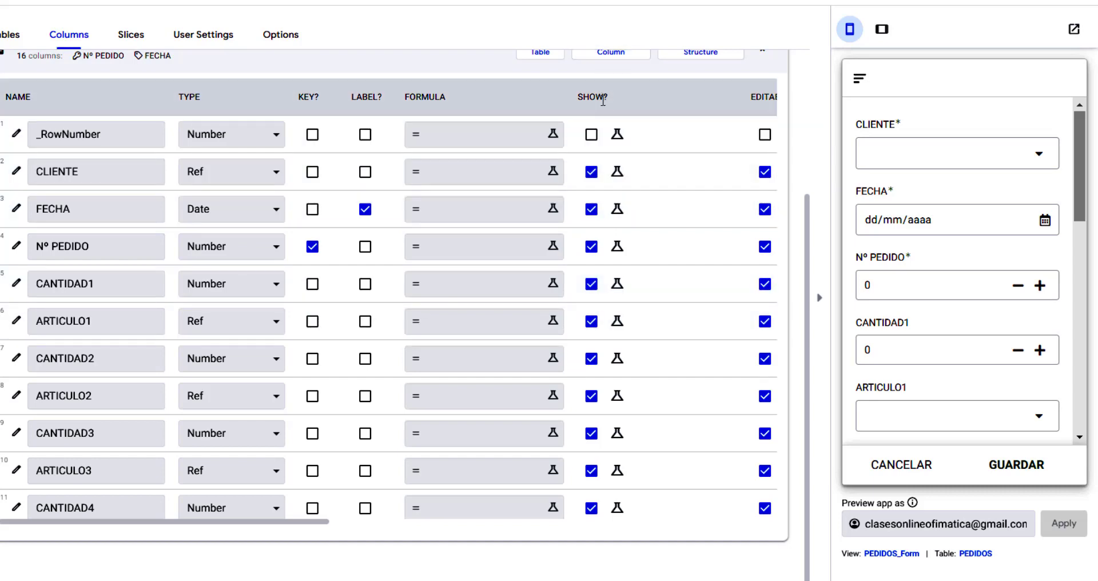
{"action": "left_click", "coordinate": [592, 212]}
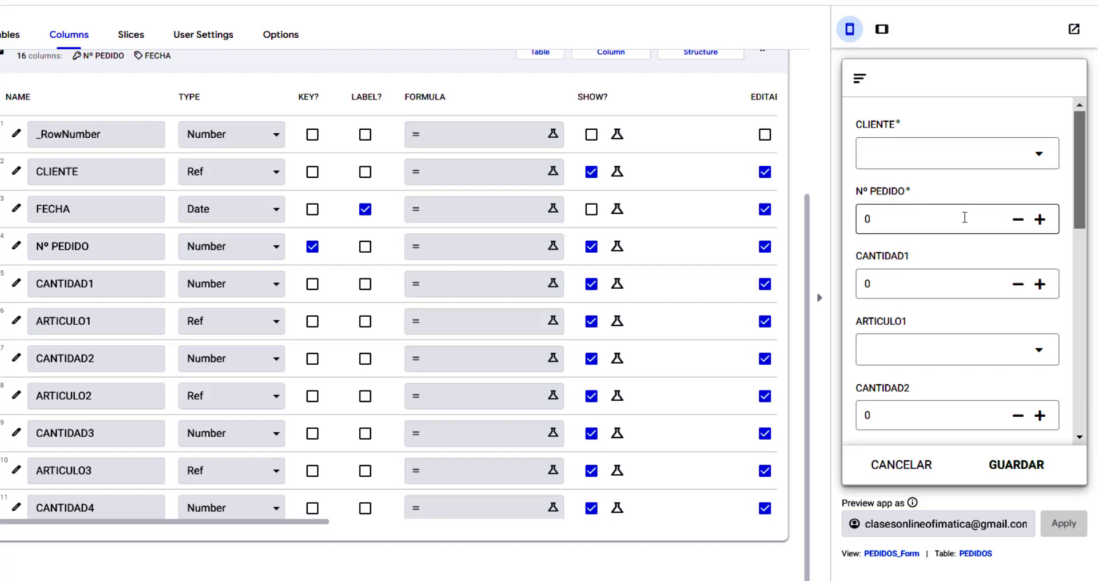
Show FECHA again with app formula NOW(), save the app, and open PEDIDOS.xlsx from Drive.
{"action": "left_click", "coordinate": [591, 210]}
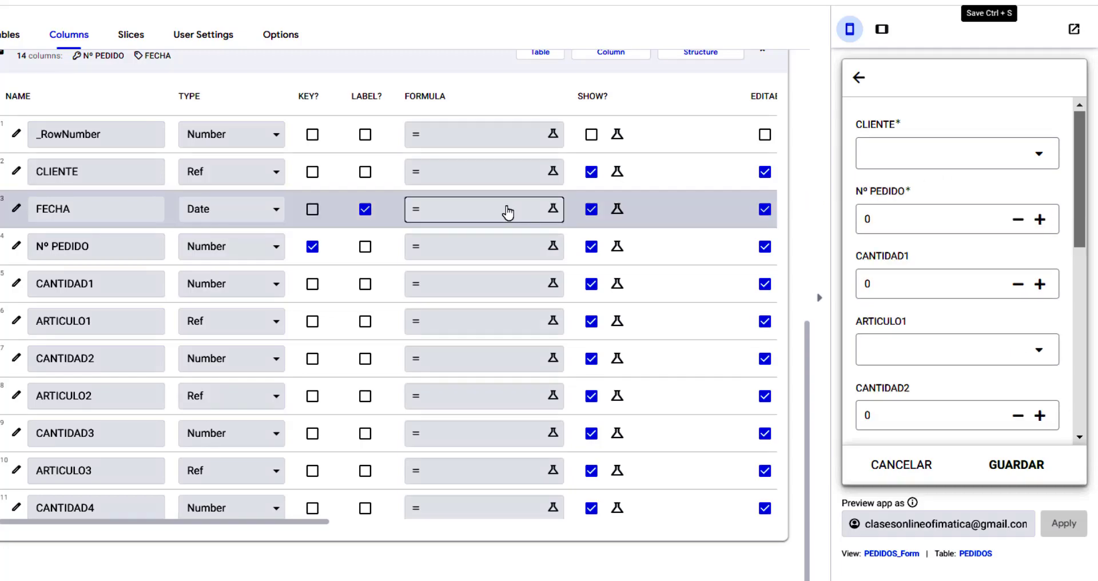
{"action": "left_click", "coordinate": [539, 218]}
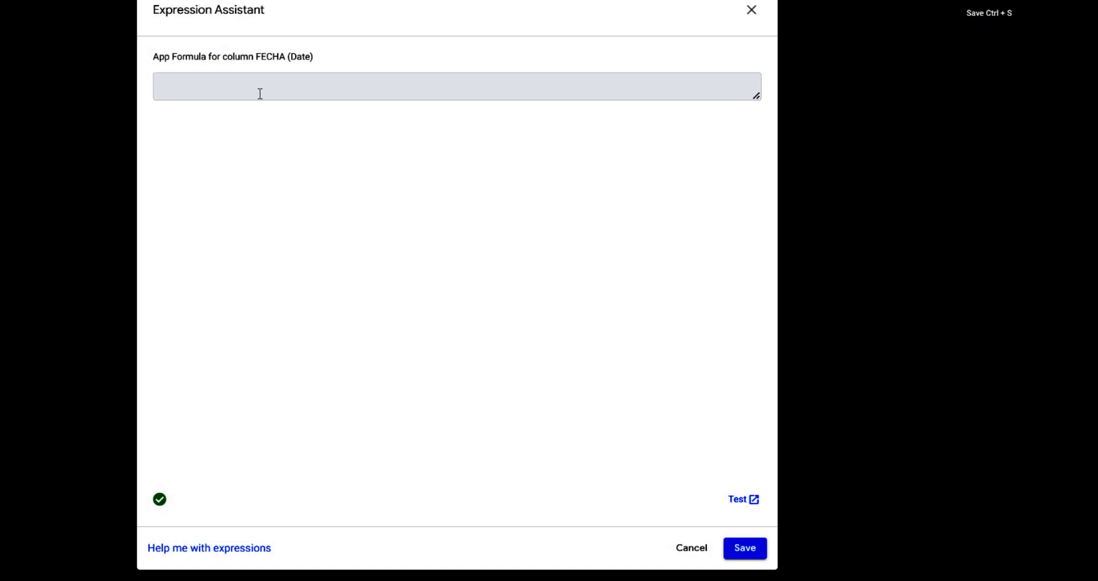
{"action": "type", "text": "NOW()"}
{"action": "left_click", "coordinate": [743, 556]}
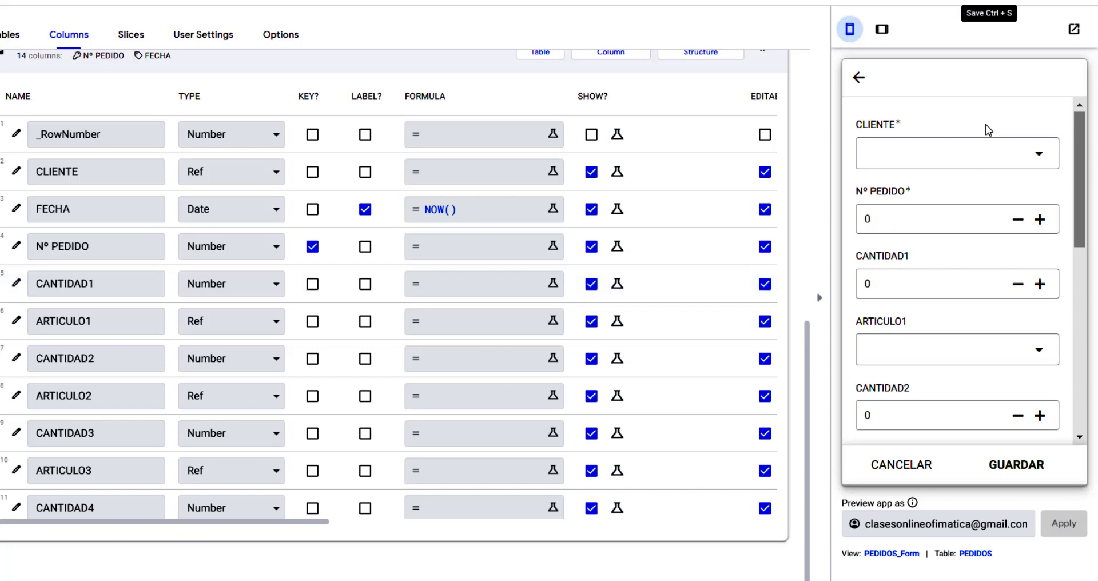
{"action": "left_click", "coordinate": [989, 2]}
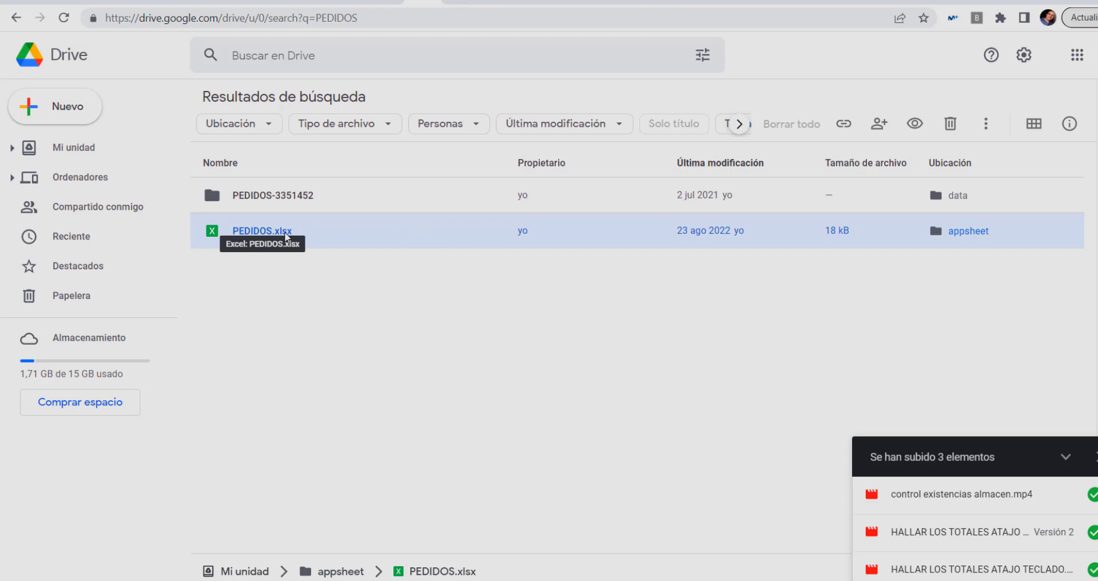
{"action": "double_click", "coordinate": [286, 234]}
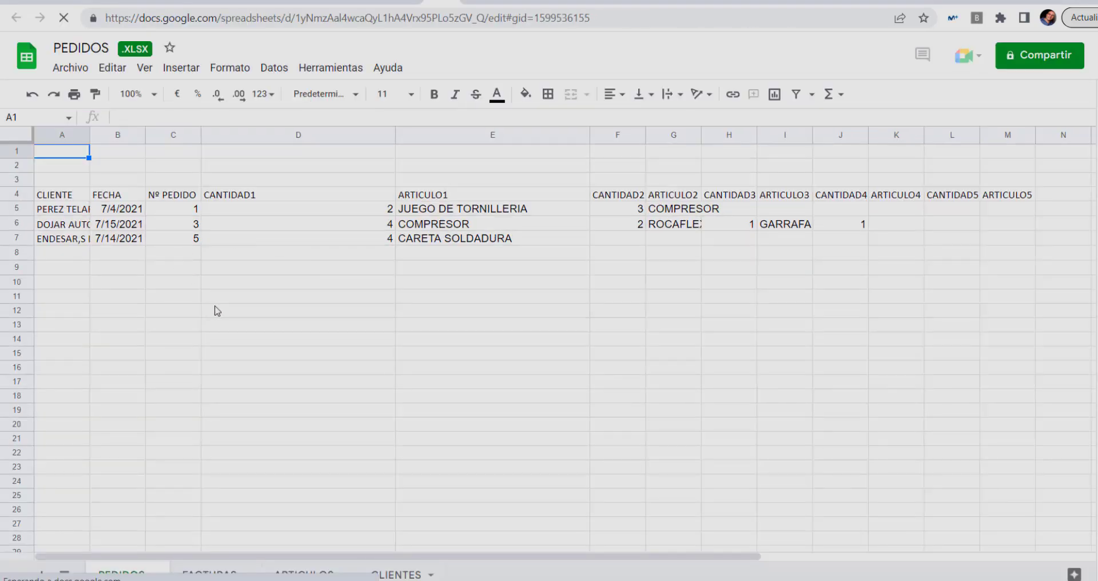
Review the PEDIDOS header row from CLIENTE, FECHA and Nº PEDIDO through the CANTIDAD/ARTICULO pairs.
{"action": "left_click", "coordinate": [216, 311]}
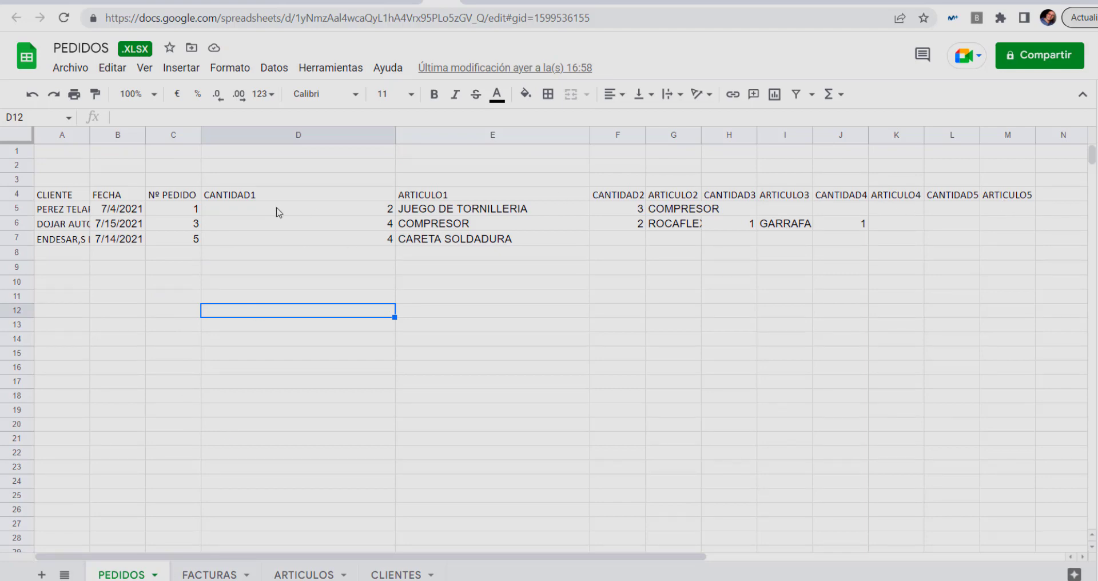
{"action": "left_click", "coordinate": [65, 198]}
{"action": "left_click", "coordinate": [104, 194]}
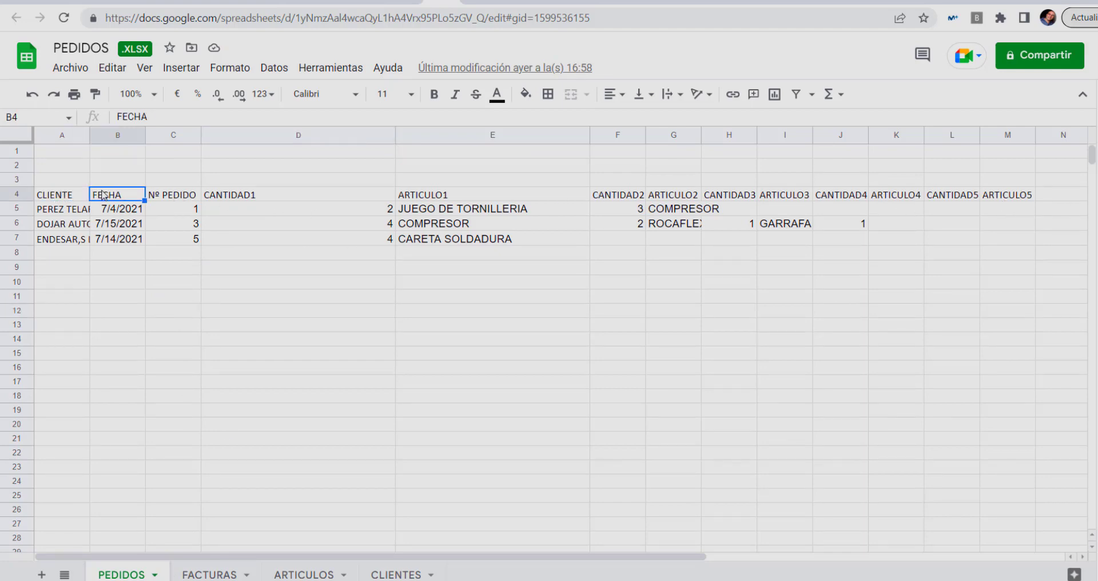
{"action": "left_click", "coordinate": [182, 196]}
{"action": "left_click", "coordinate": [232, 196]}
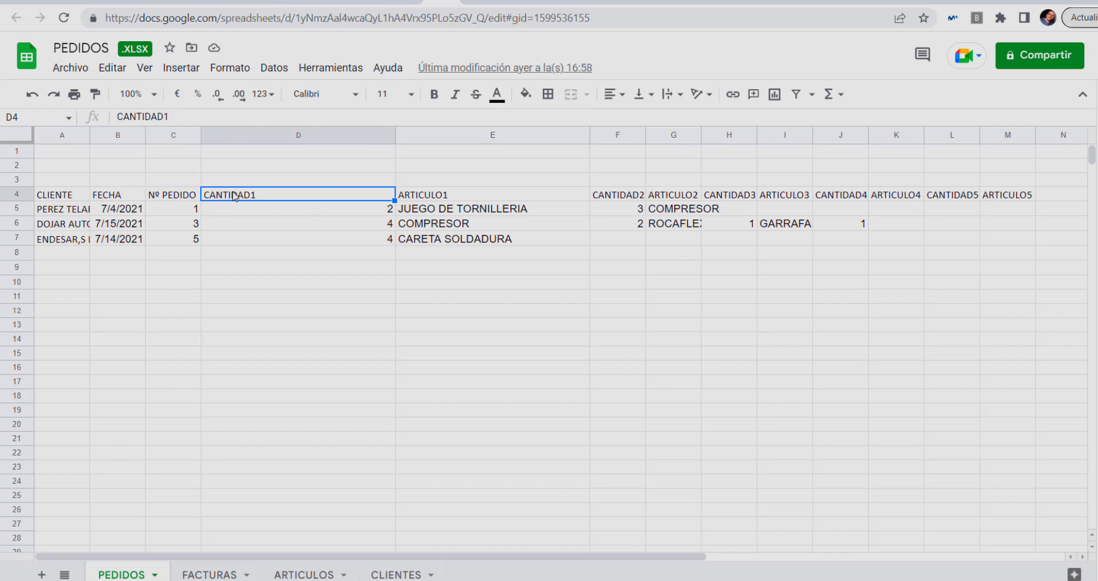
{"action": "left_click", "coordinate": [425, 200]}
{"action": "left_click", "coordinate": [616, 200]}
{"action": "left_click", "coordinate": [670, 201]}
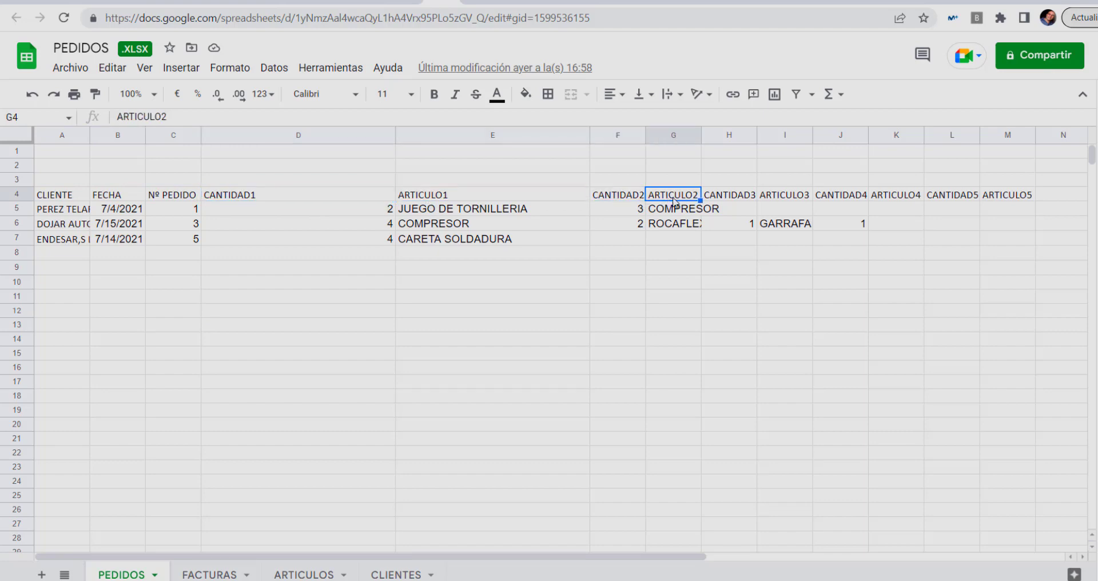
{"action": "left_click", "coordinate": [733, 199]}
{"action": "left_click", "coordinate": [779, 197]}
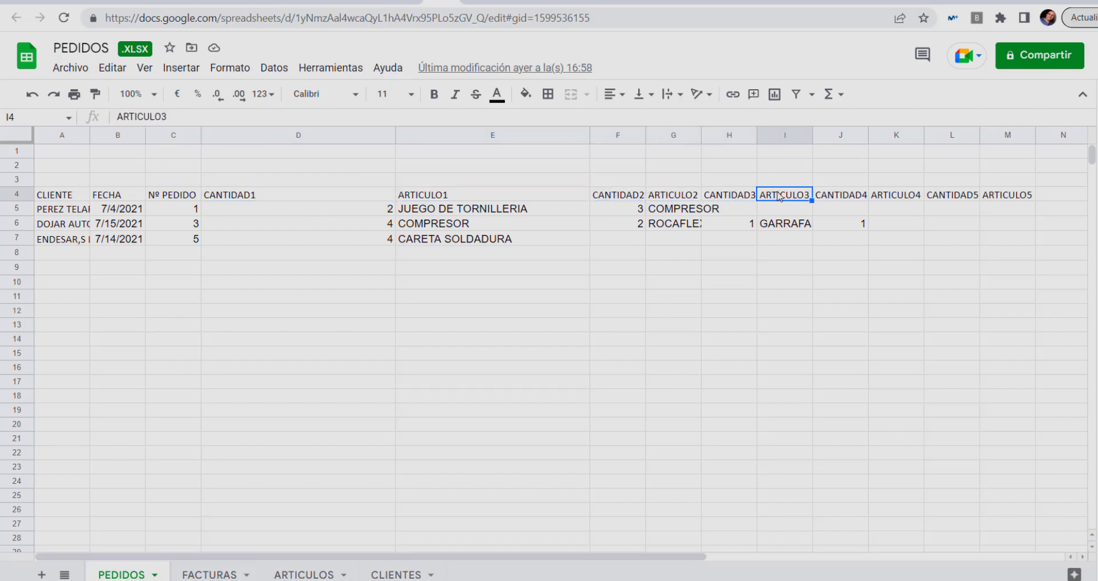
{"action": "left_click_drag", "start_coordinate": [596, 558], "coordinate": [857, 576]}
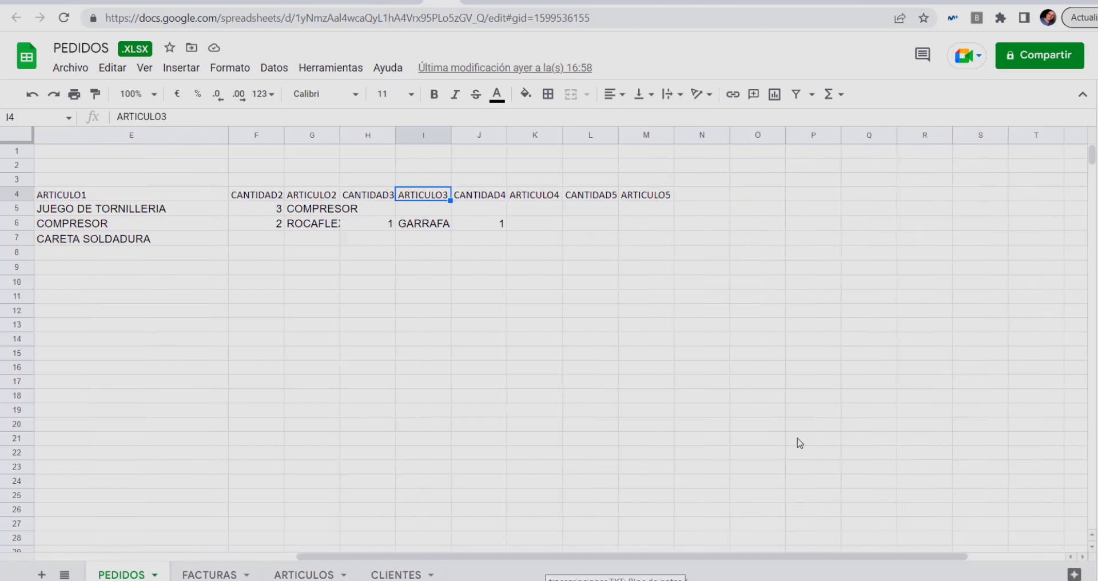
Enter CANTIDAD6 in N4 and ARTICULO6 in O4, and autofit both columns.
{"action": "left_click", "coordinate": [692, 196]}
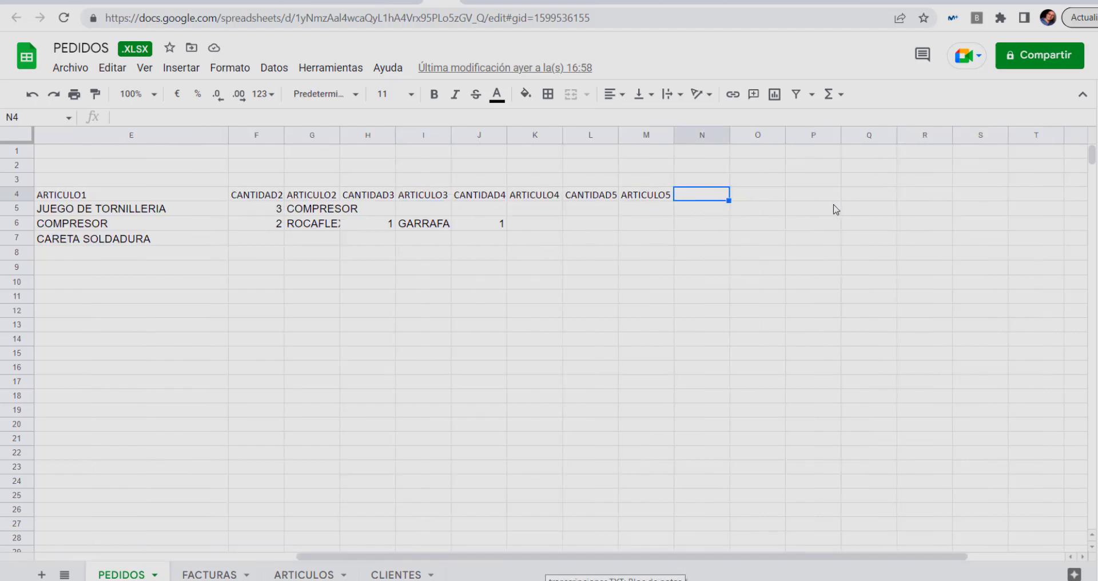
{"action": "type", "text": "ca"}
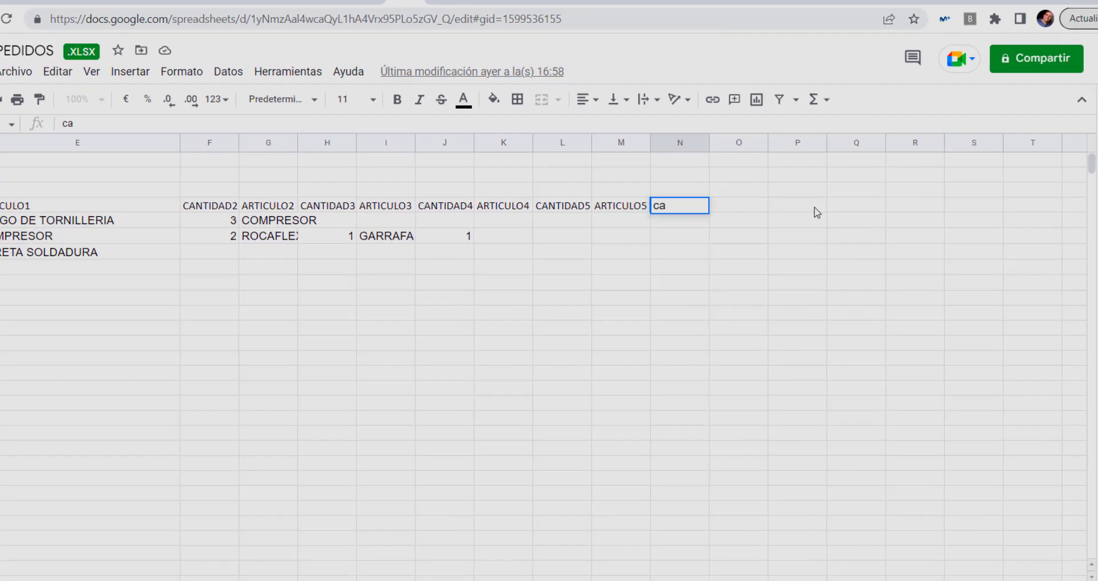
{"action": "key", "text": "BackSpace"}
{"action": "key", "text": "BackSpace"}
{"action": "type", "text": "CANTIDA"}
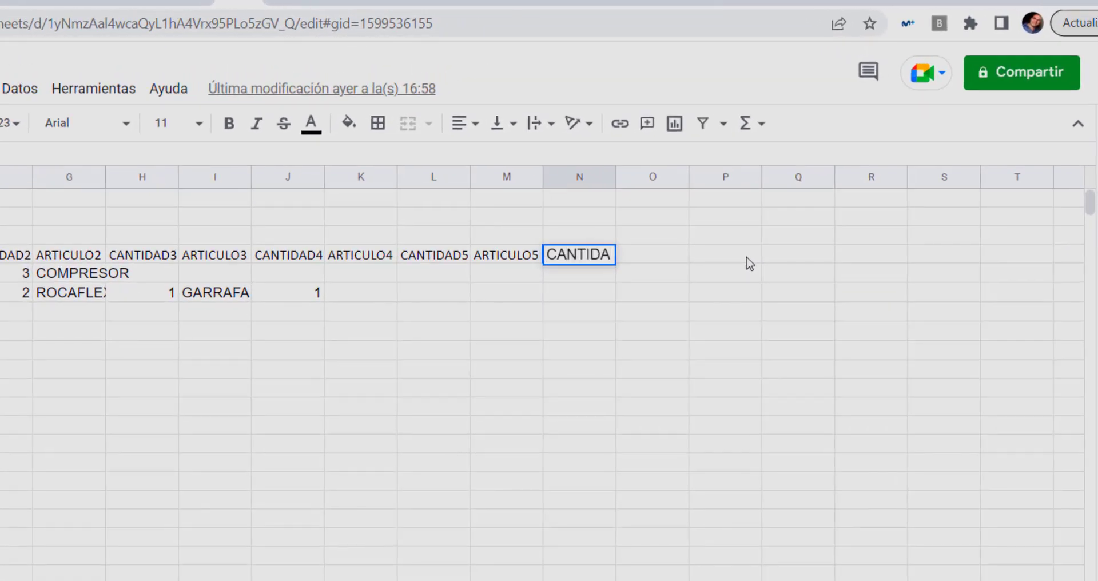
{"action": "type", "text": "D6"}
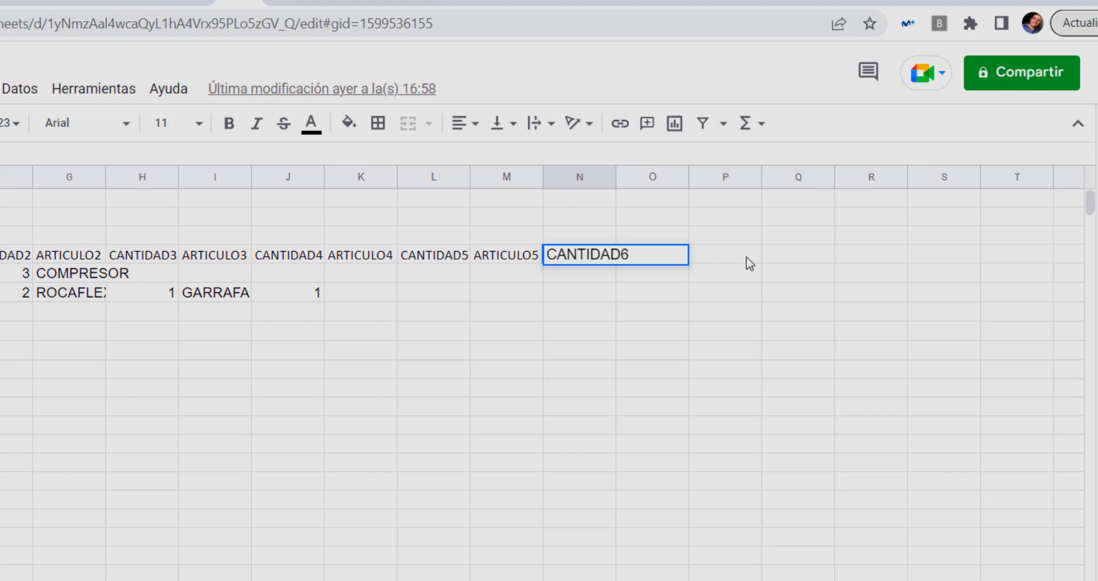
{"action": "key", "text": "Tab"}
{"action": "type", "text": "ARTICU"}
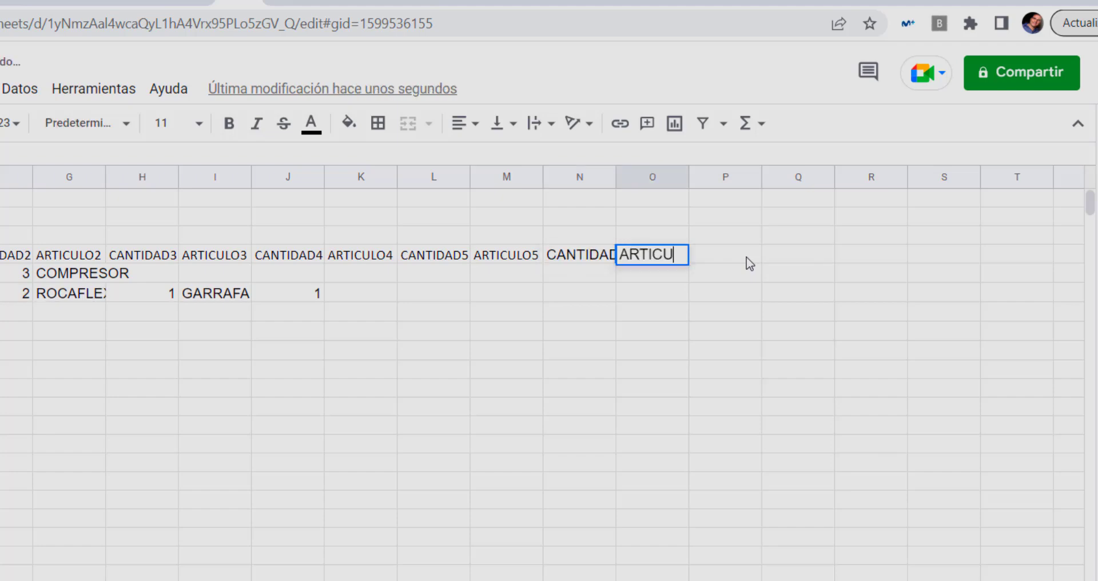
{"action": "type", "text": "LO6"}
{"action": "key", "text": "Return"}
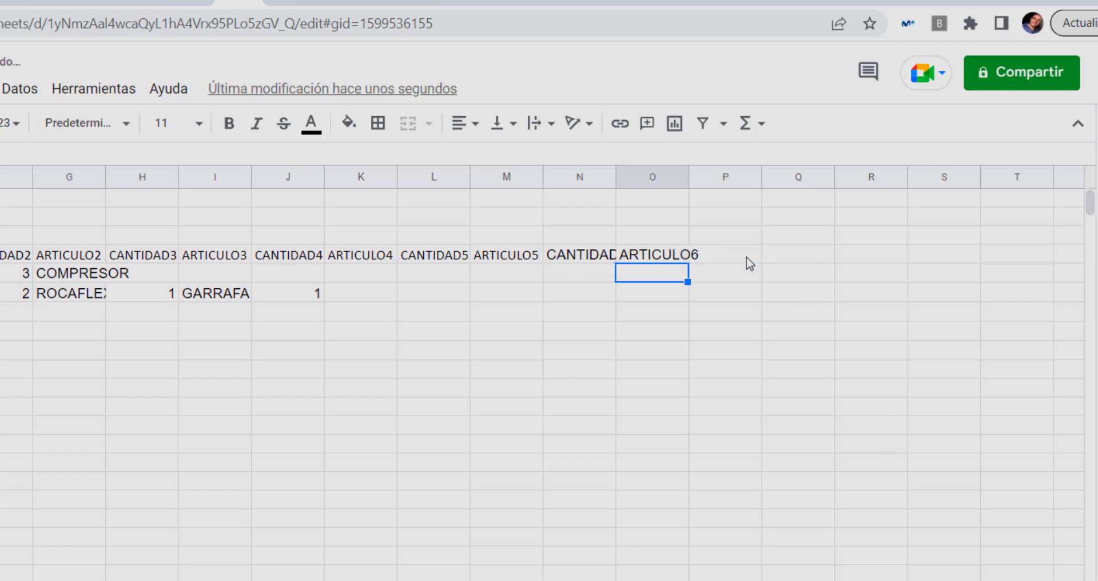
{"action": "double_click", "coordinate": [616, 177]}
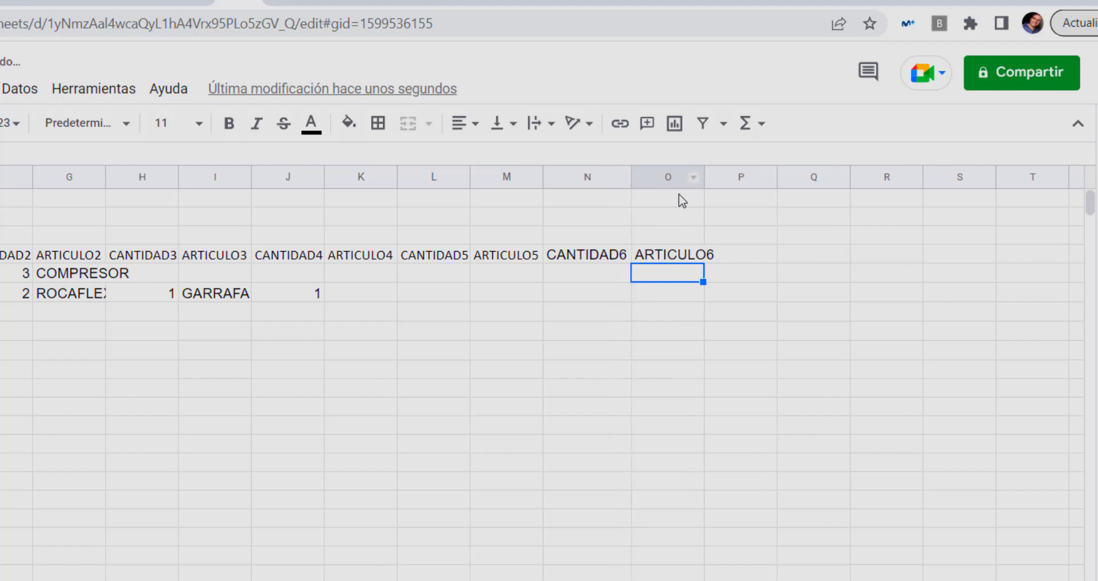
{"action": "double_click", "coordinate": [703, 177]}
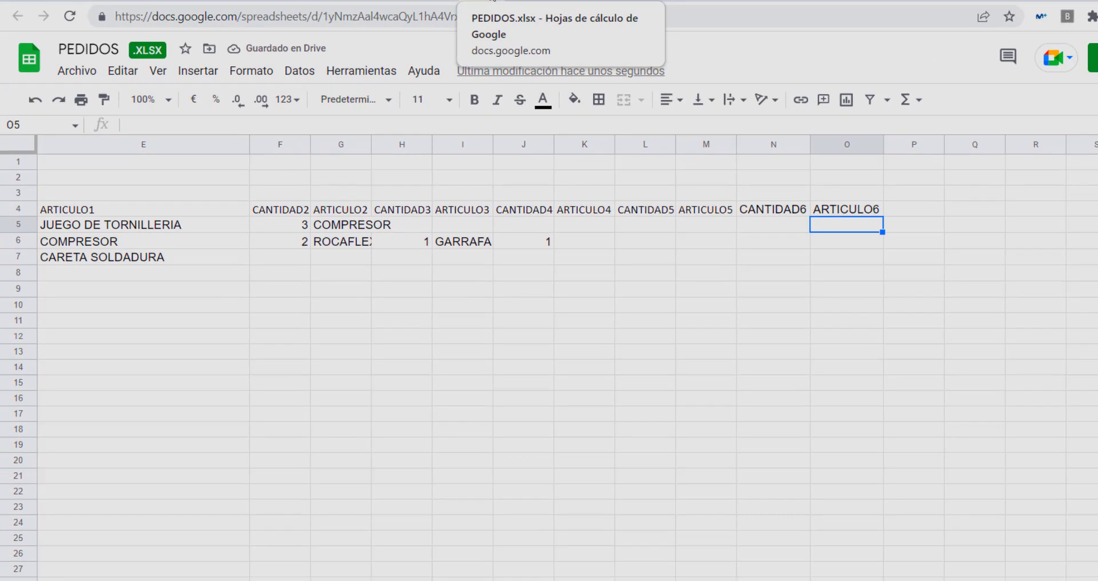
{"action": "left_click", "coordinate": [493, 3]}
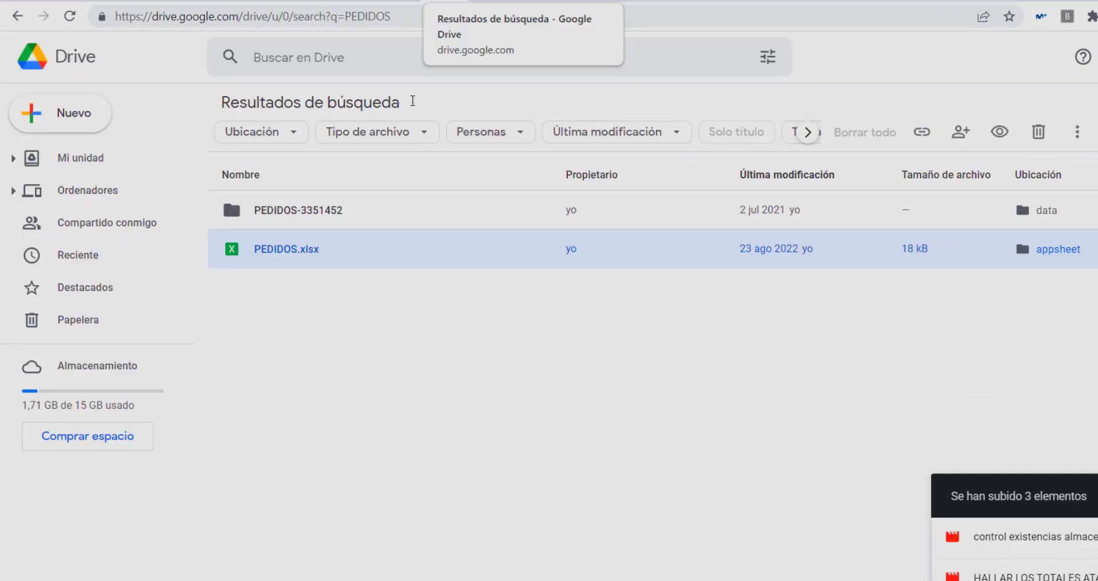
{"action": "left_click", "coordinate": [702, 1]}
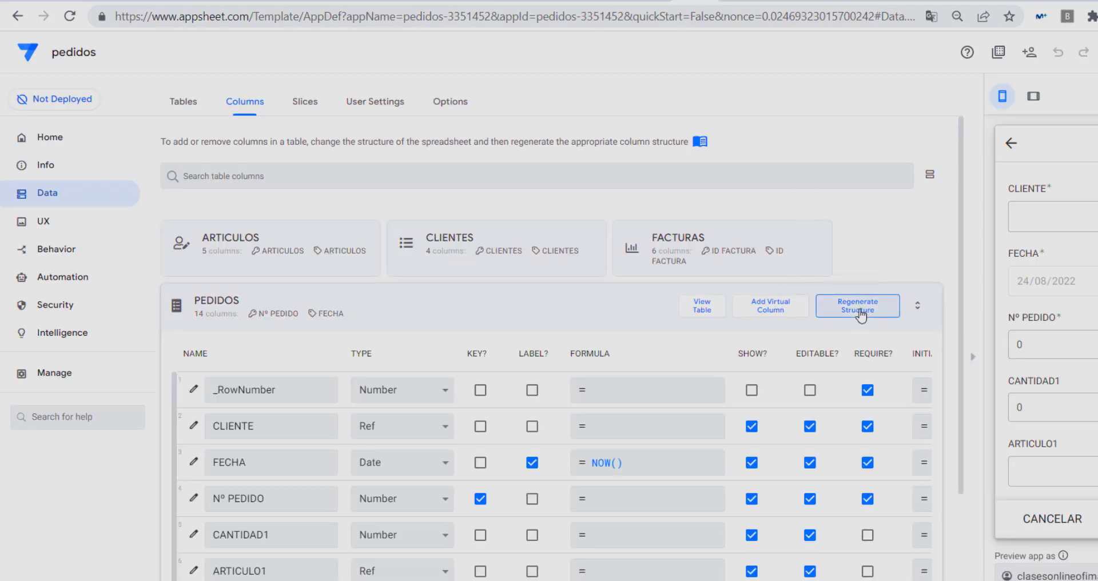
{"action": "scroll", "coordinate": [527, 318], "scroll_direction": "down", "scroll_amount": 3}
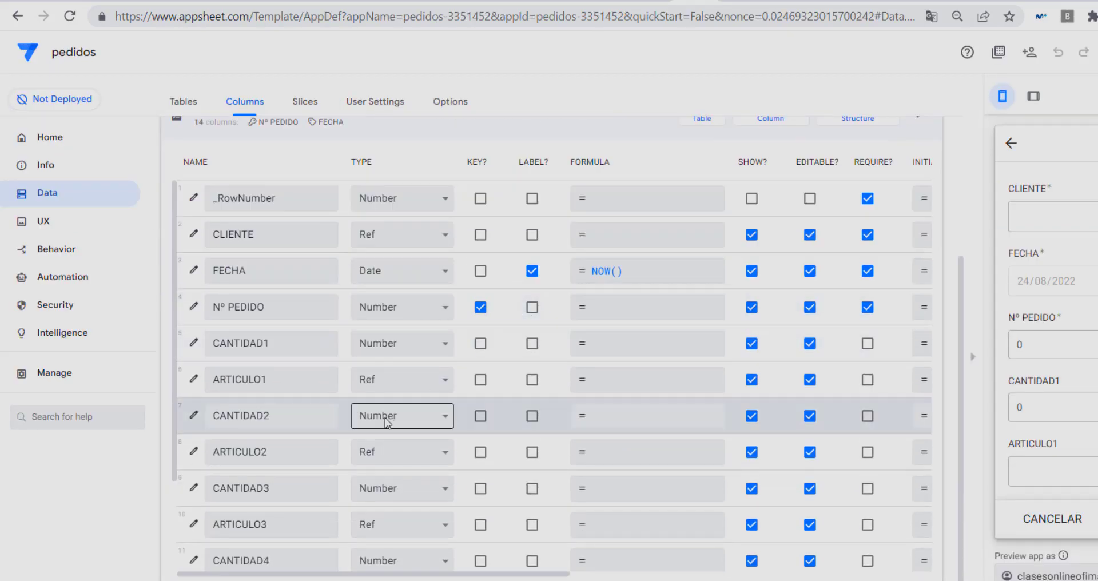
{"action": "scroll", "coordinate": [379, 420], "scroll_direction": "down", "scroll_amount": 3}
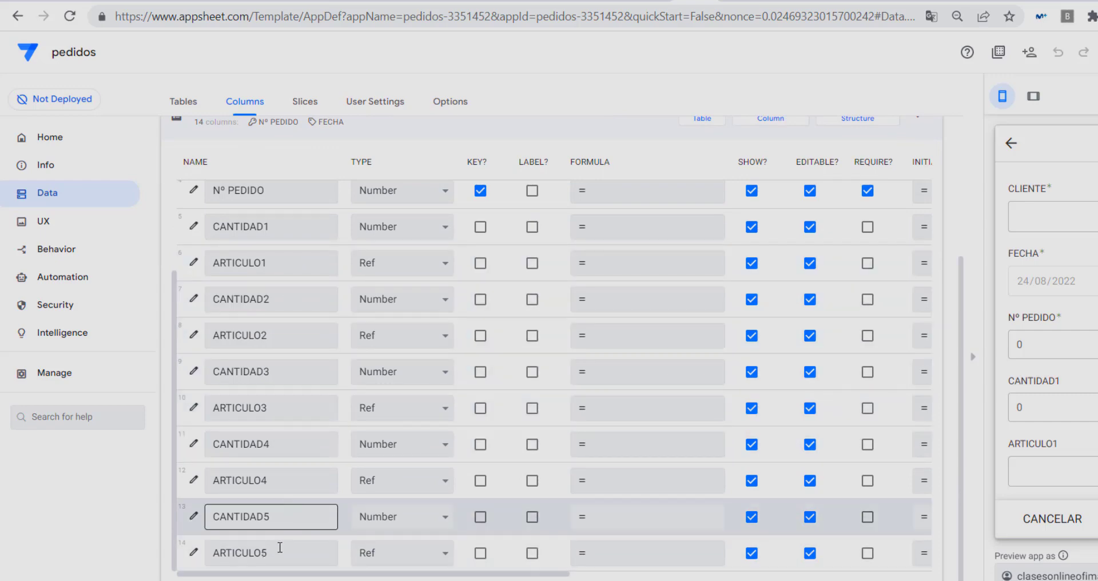
{"action": "scroll", "coordinate": [387, 419], "scroll_direction": "up", "scroll_amount": 8}
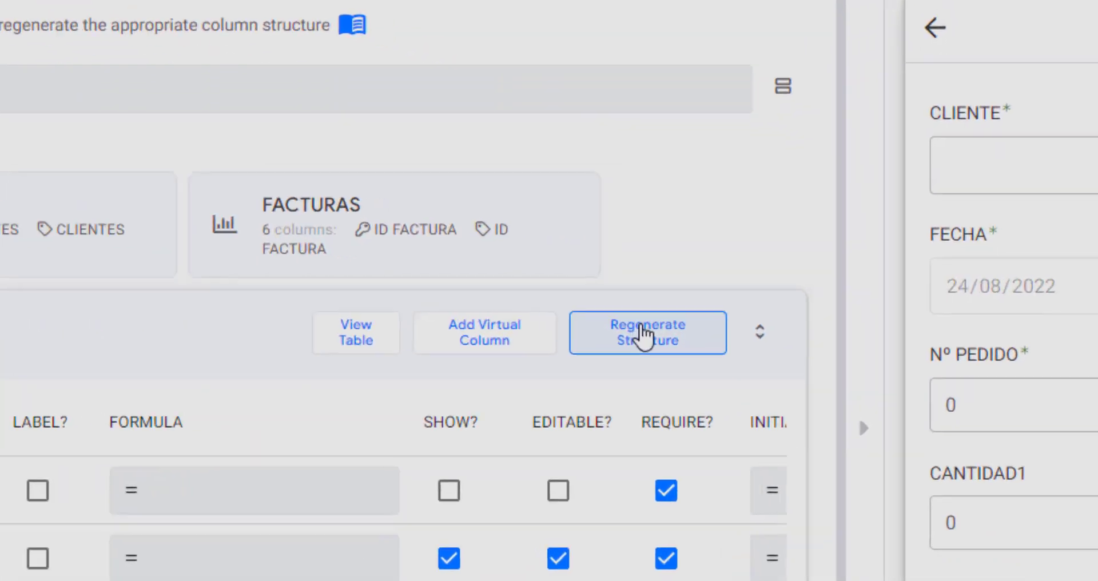
Regenerate the PEDIDOS structure and check the new CANTIDAD6 and ARTICULO6 column rows.
{"action": "left_click", "coordinate": [643, 333]}
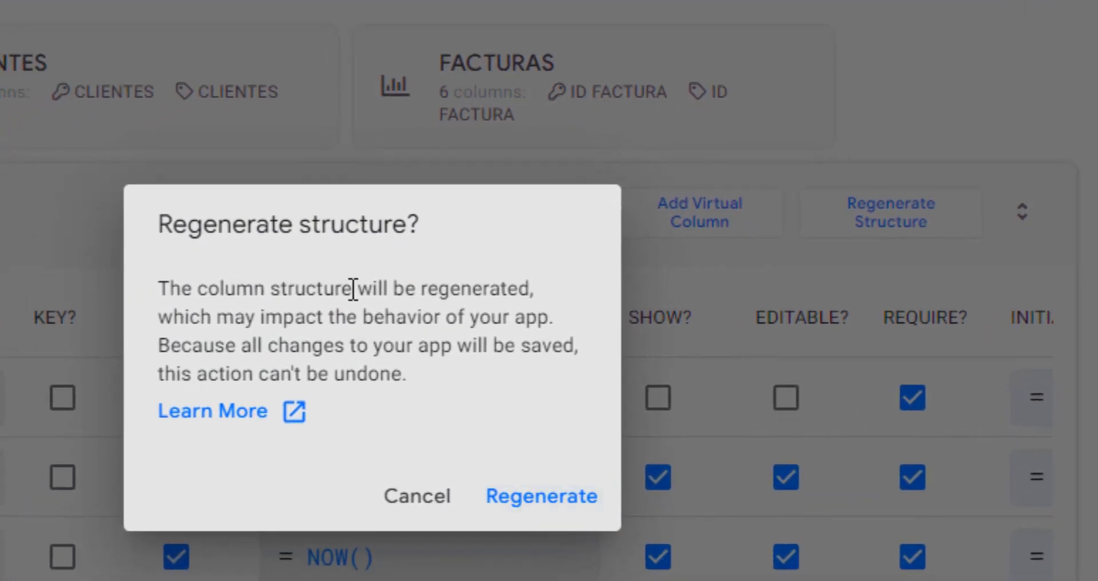
{"action": "left_click", "coordinate": [537, 496]}
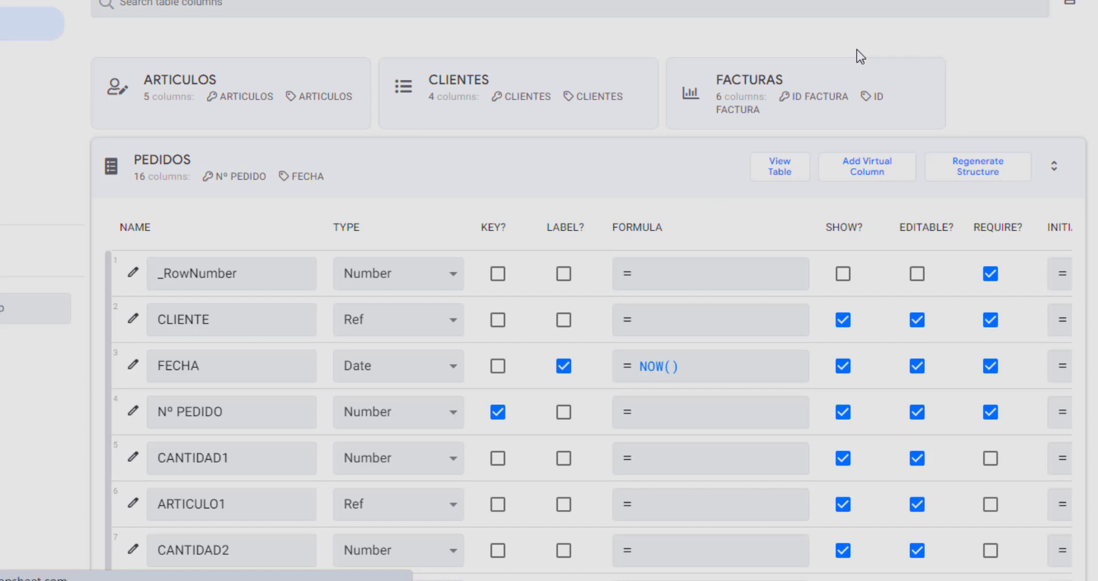
{"action": "scroll", "coordinate": [856, 49], "scroll_direction": "down", "scroll_amount": 4}
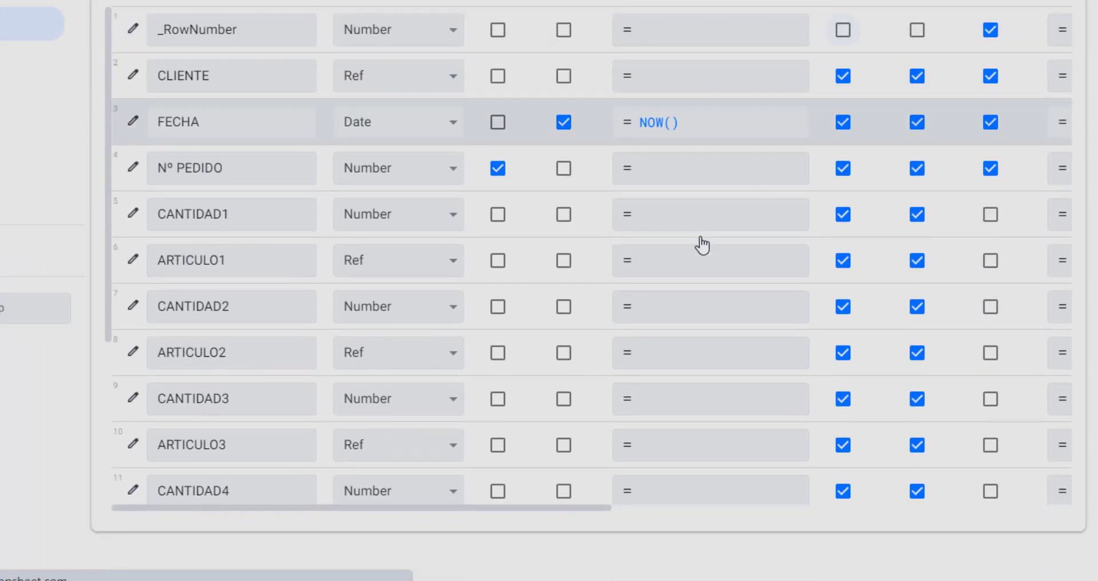
{"action": "scroll", "coordinate": [703, 241], "scroll_direction": "down", "scroll_amount": 4}
{"action": "scroll", "coordinate": [670, 275], "scroll_direction": "down", "scroll_amount": 1}
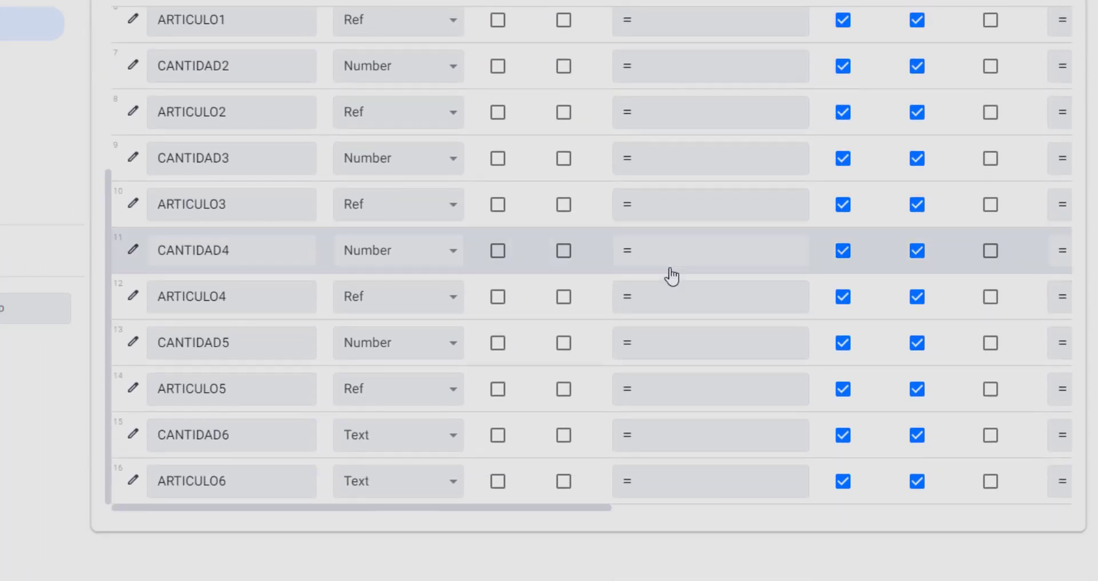
{"action": "left_click", "coordinate": [257, 440]}
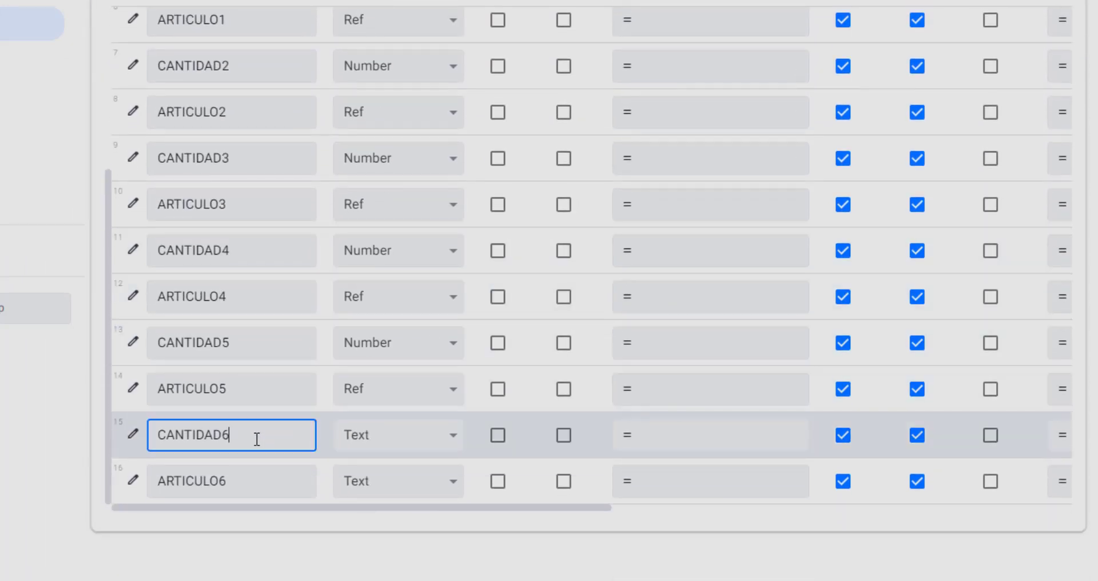
{"action": "left_click", "coordinate": [246, 480]}
{"action": "left_click", "coordinate": [255, 440]}
{"action": "scroll", "coordinate": [692, 263], "scroll_direction": "up", "scroll_amount": 5}
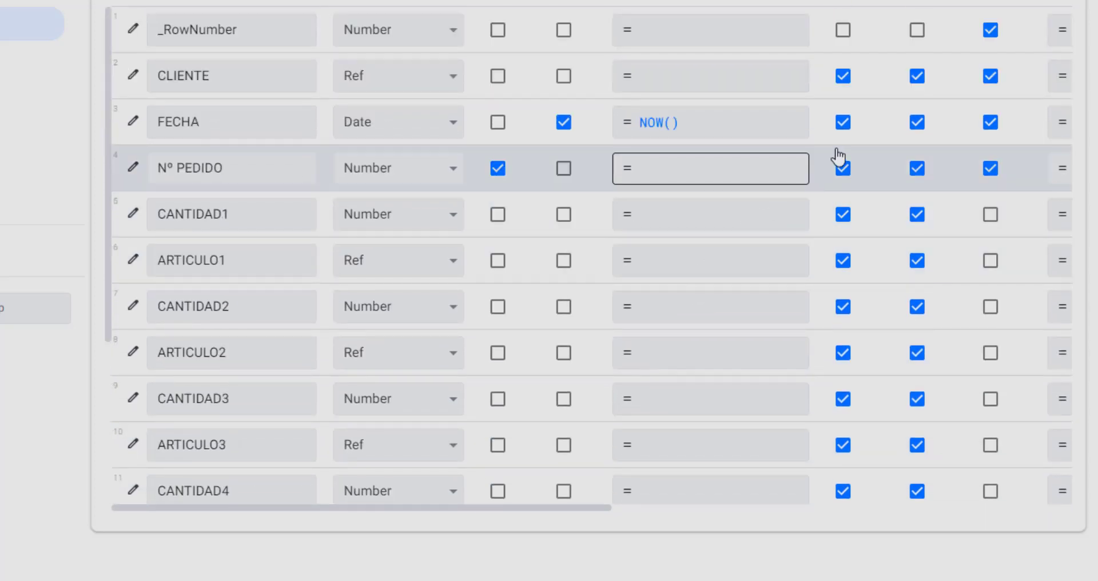
{"action": "scroll", "coordinate": [835, 156], "scroll_direction": "up", "scroll_amount": 4}
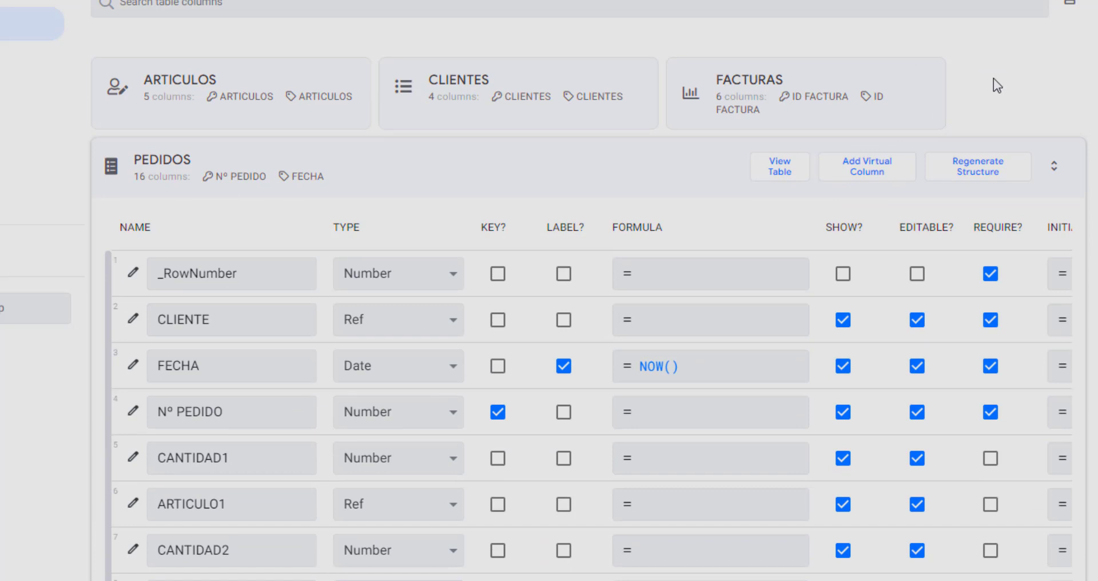
{"action": "left_click", "coordinate": [978, 171]}
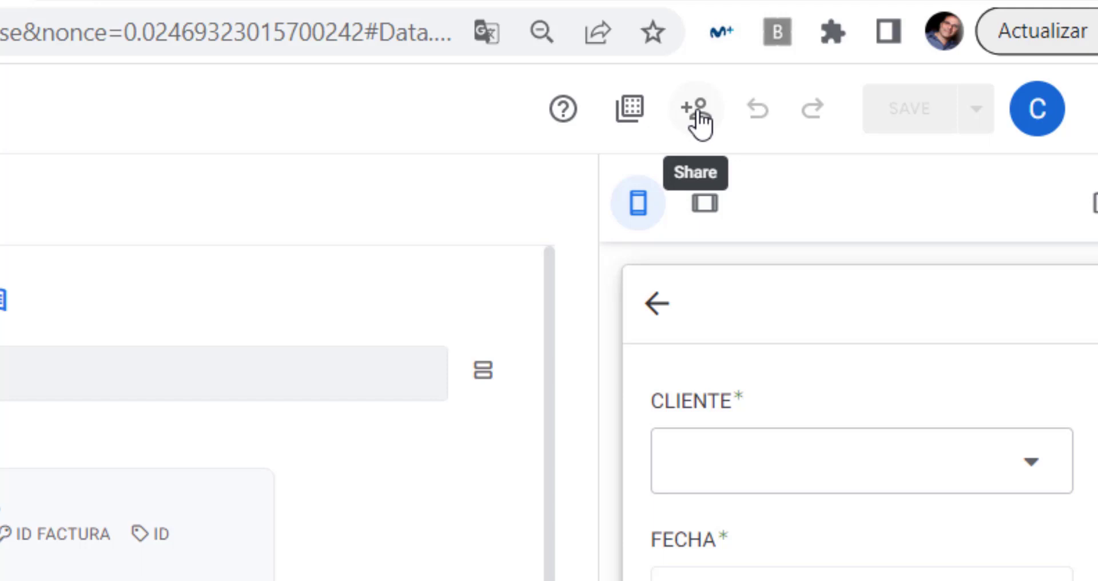
Open the pedidos app's Share dialog and place the cursor in the Email address field.
{"action": "left_click", "coordinate": [699, 120]}
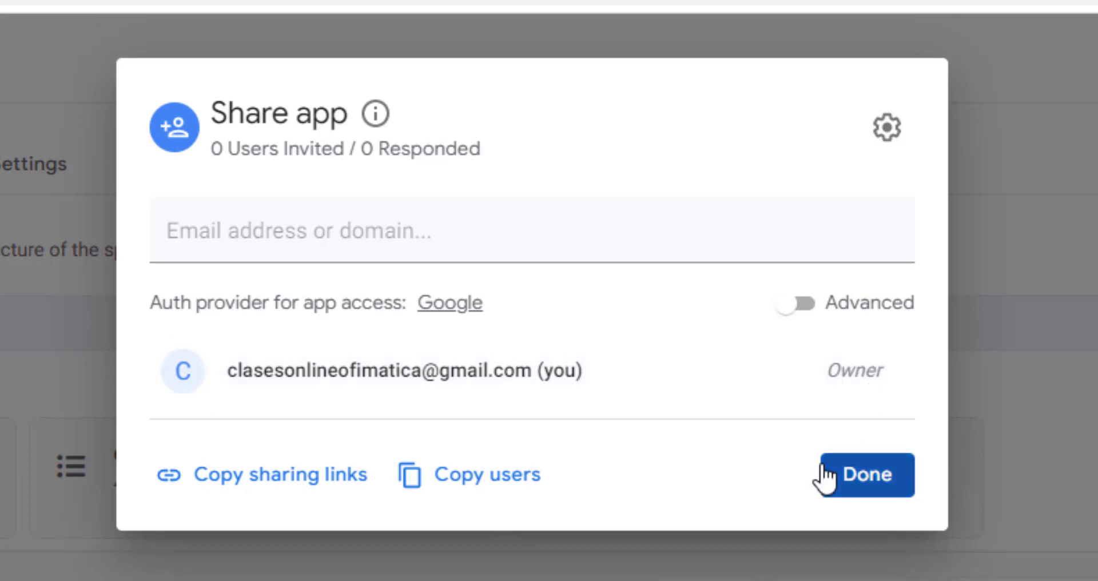
{"action": "left_click", "coordinate": [490, 246]}
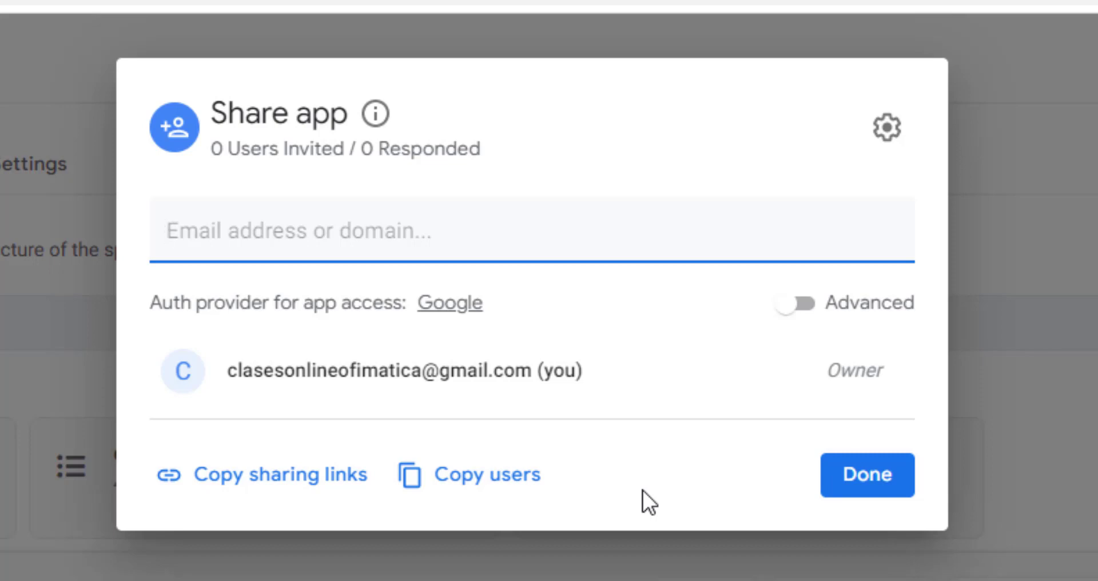
Add the invitee's e-mail address as a recipient with Use app access.
{"action": "left_click", "coordinate": [385, 232]}
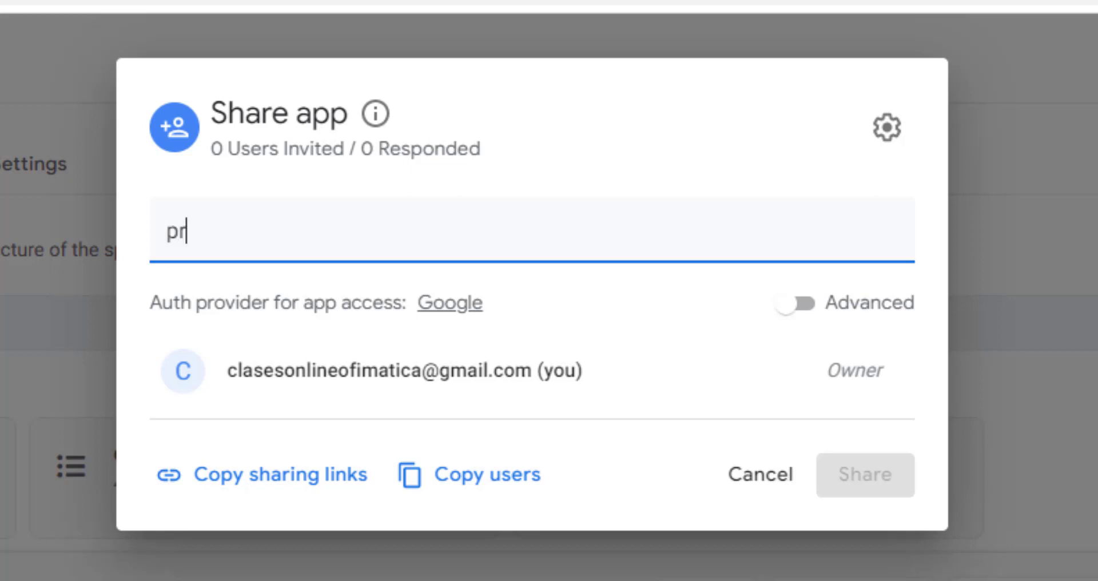
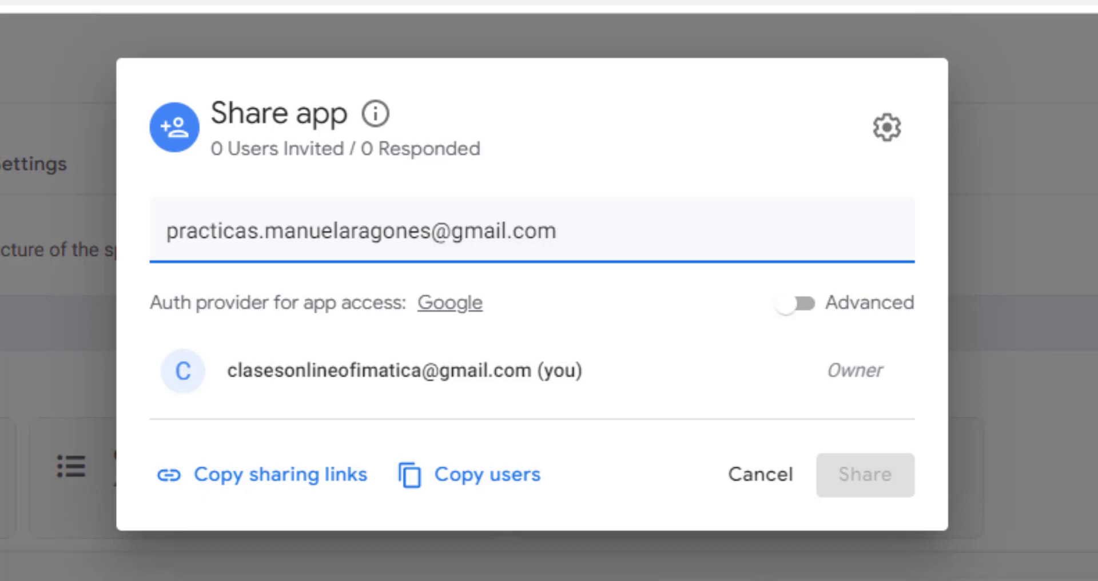
{"action": "key", "text": "Return"}
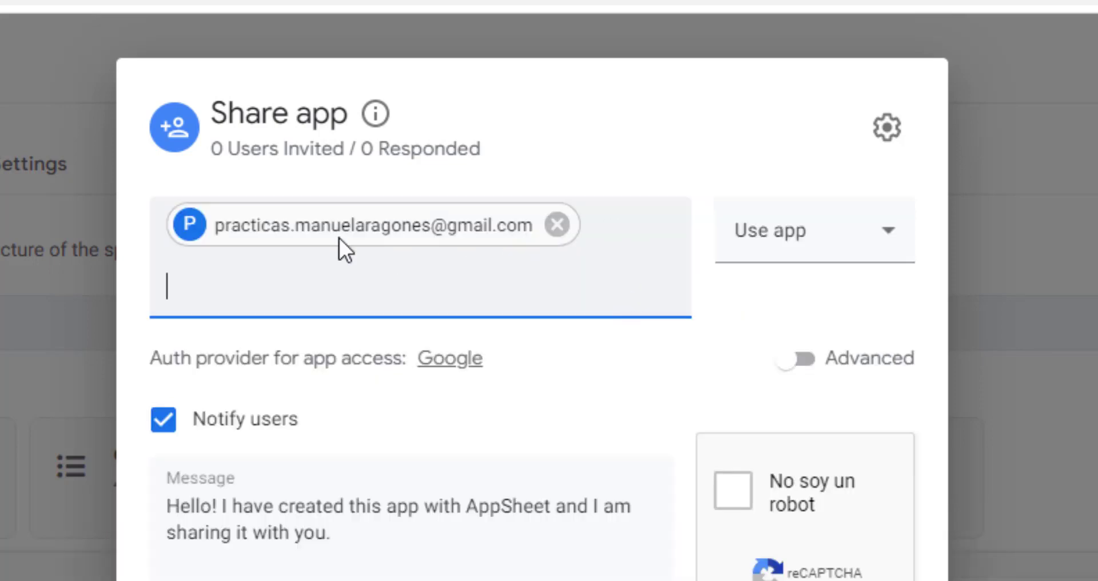
{"action": "left_click", "coordinate": [876, 269]}
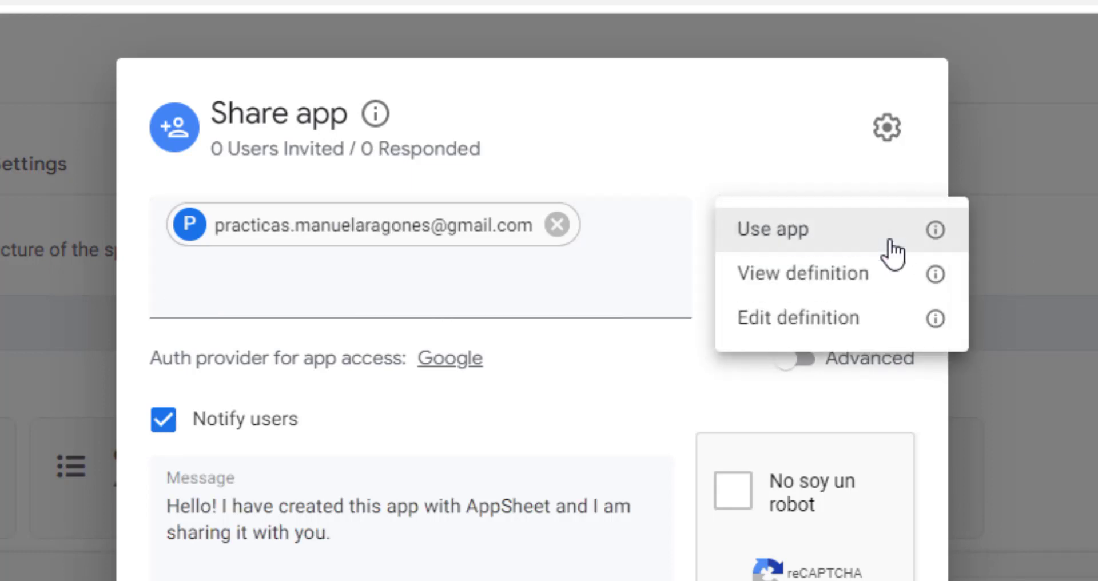
{"action": "left_click", "coordinate": [793, 241]}
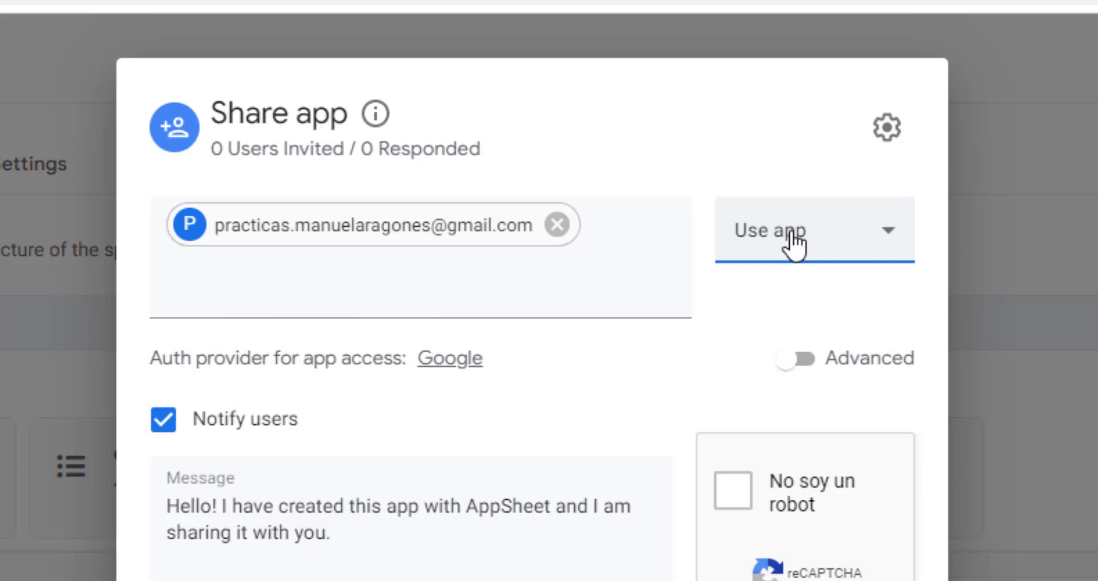
Confirm the invitee's access as Use app, not Edit definition, and send the invitation.
{"action": "left_click", "coordinate": [828, 243]}
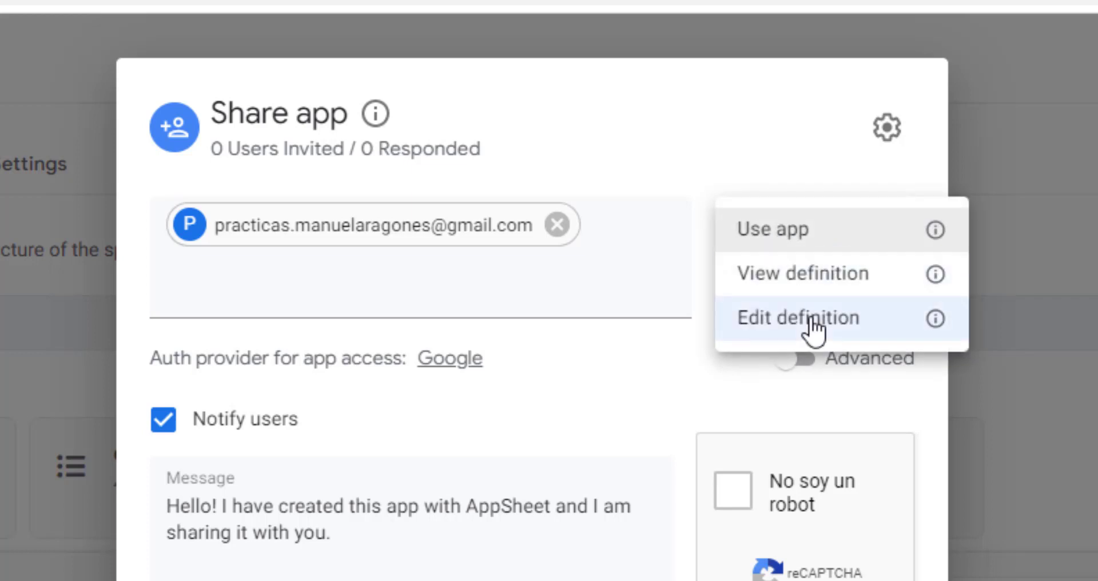
{"action": "left_click", "coordinate": [811, 319]}
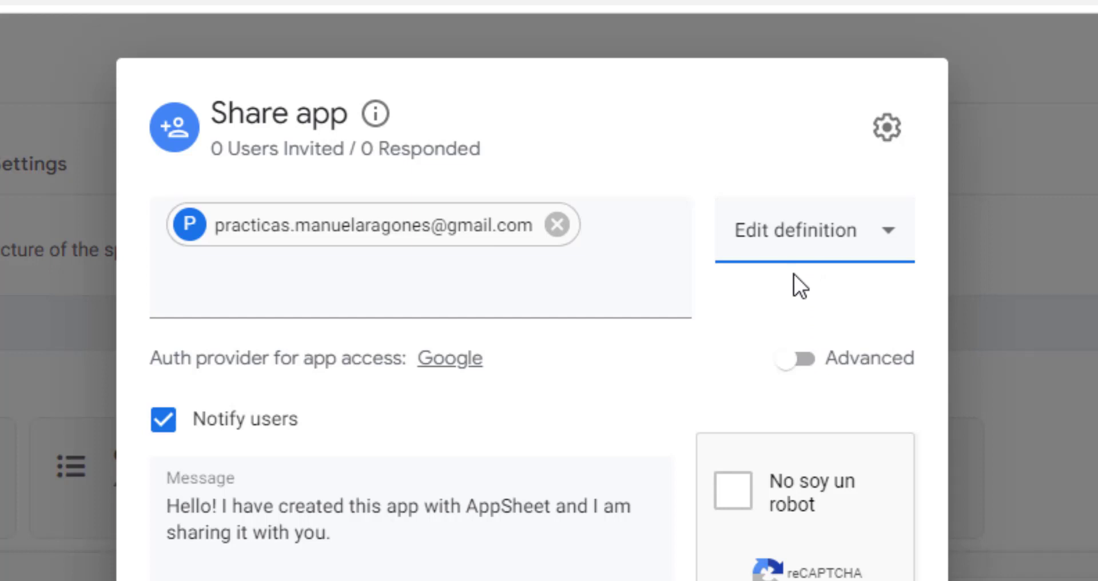
{"action": "left_click", "coordinate": [792, 243]}
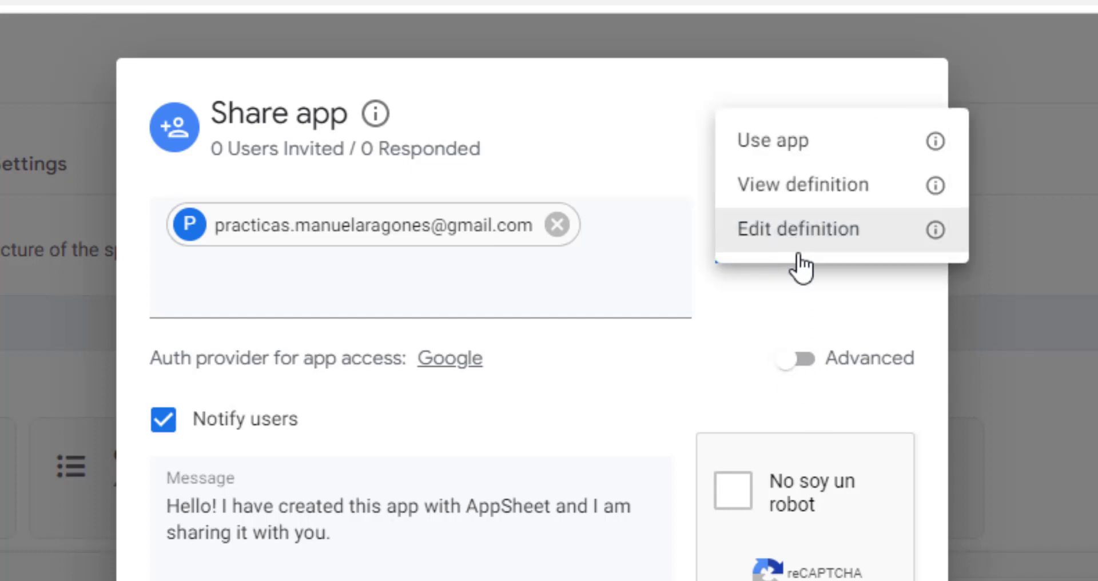
{"action": "left_click", "coordinate": [790, 148]}
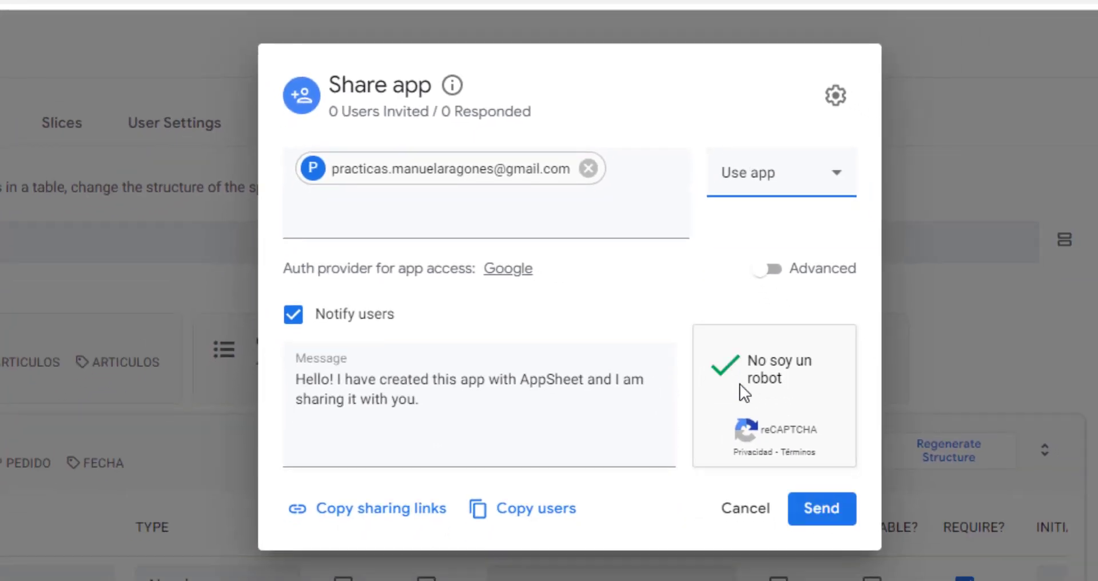
{"action": "left_click", "coordinate": [827, 515]}
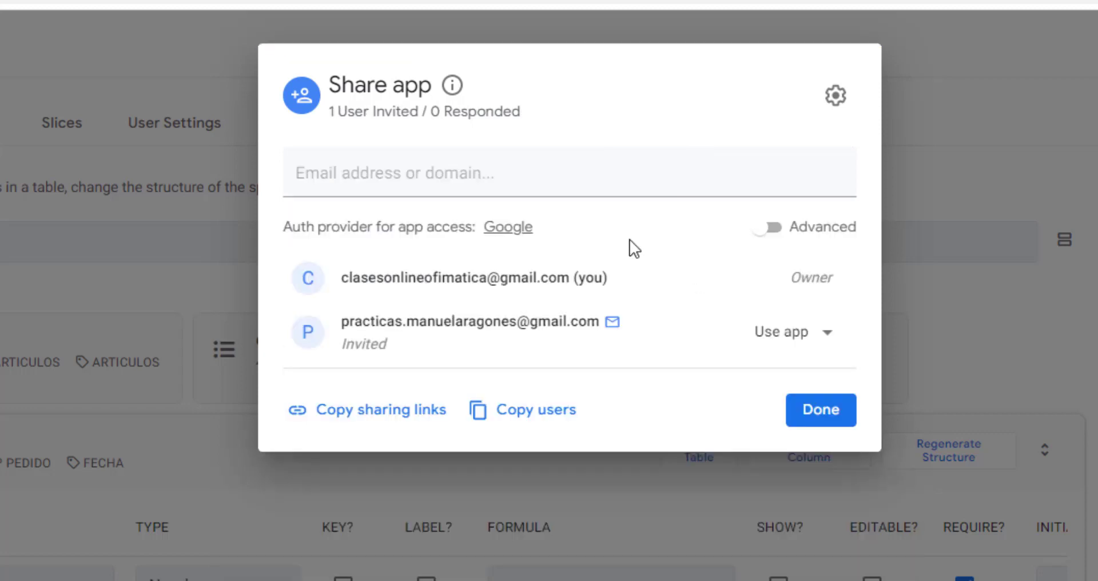